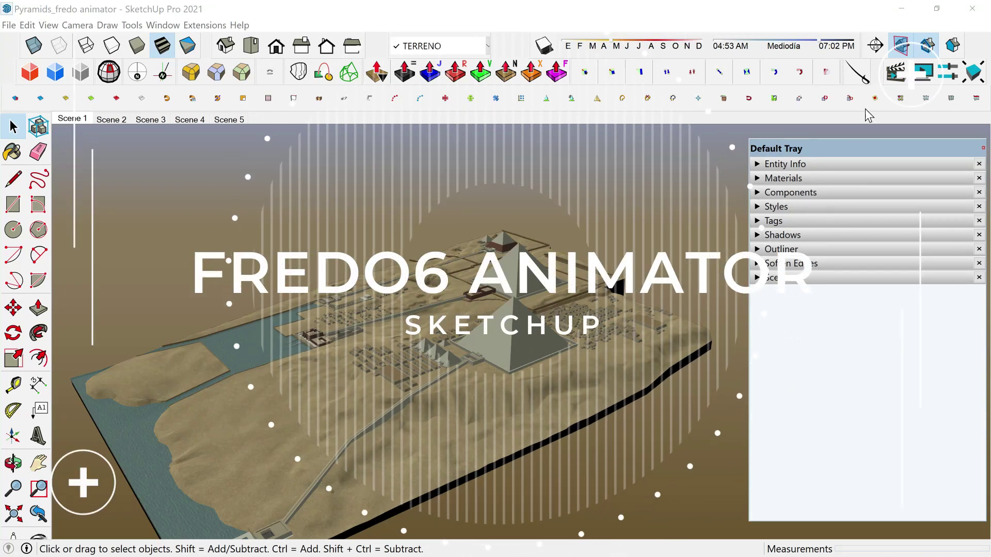
Float the Fredo6 Animator toolbar at the left and orbit to frame the pyramids
drag(883, 72, 94, 184)
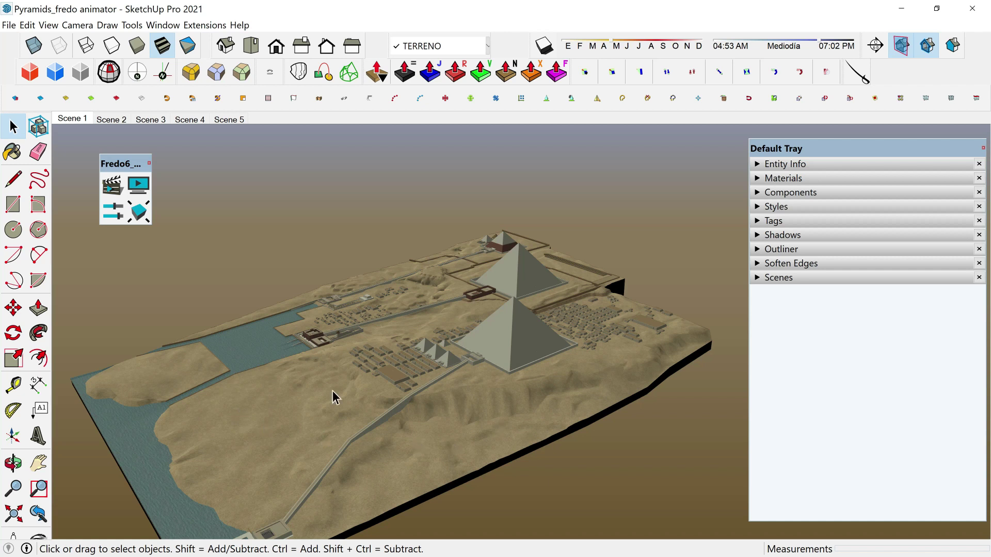
middle_drag(332, 391, 458, 287)
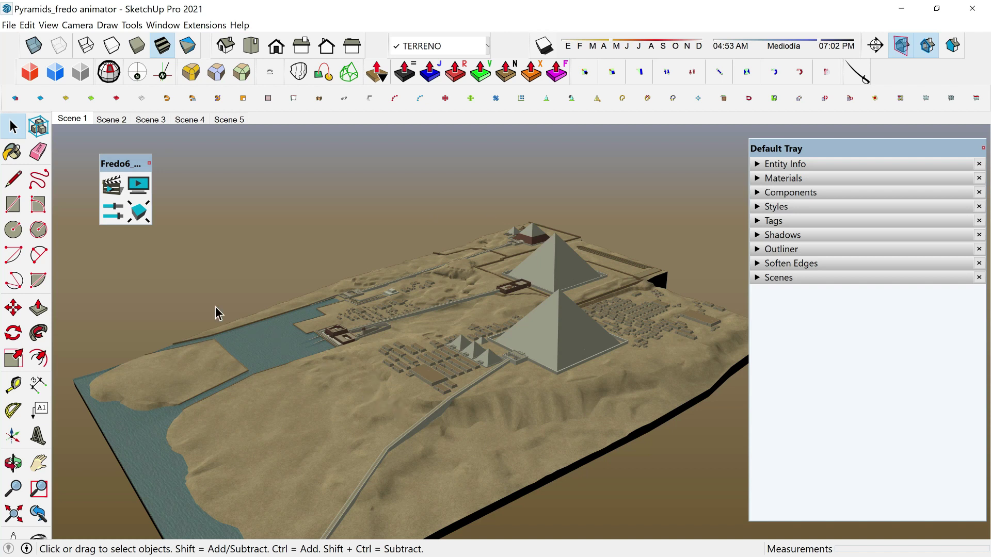
Open the Animator clip editor showing a new 10.0 s Film 1 for the Giza model
click(112, 185)
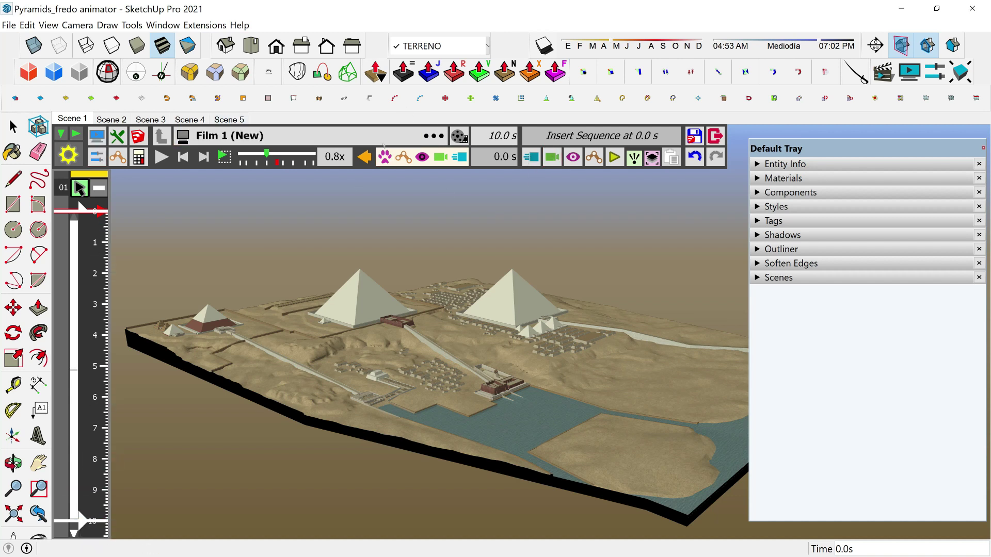
click(535, 162)
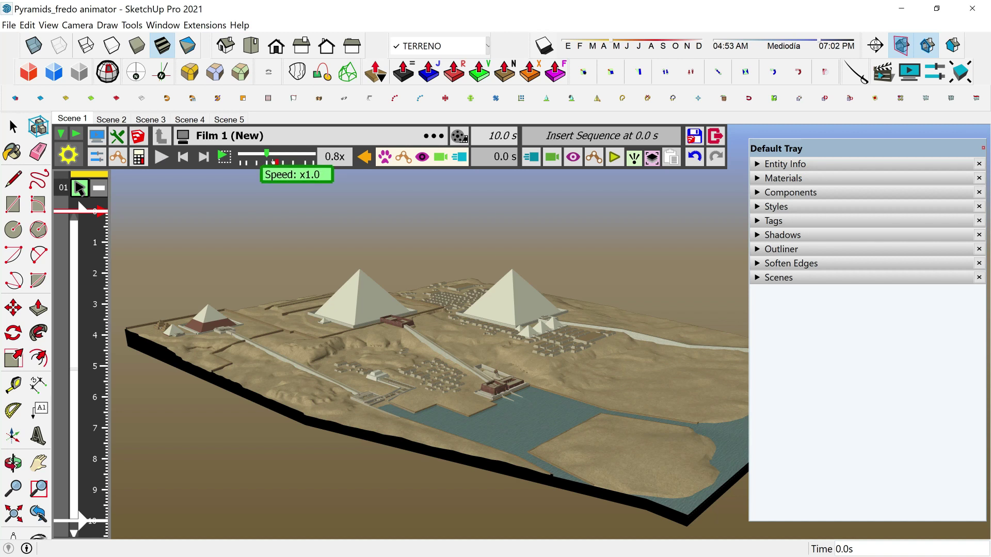
middle_drag(548, 265, 150, 323)
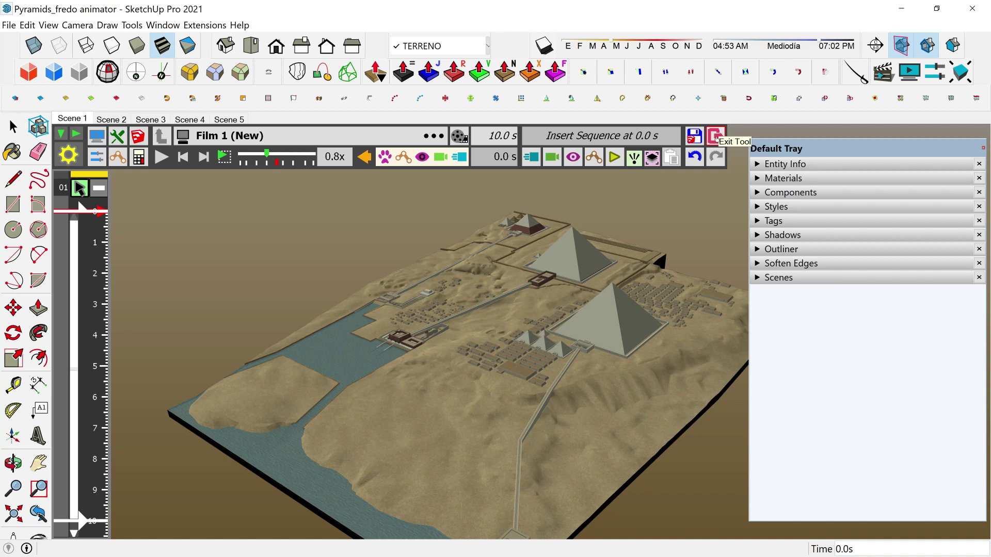
Leave the Animator editor and select the three main pyramids
click(714, 135)
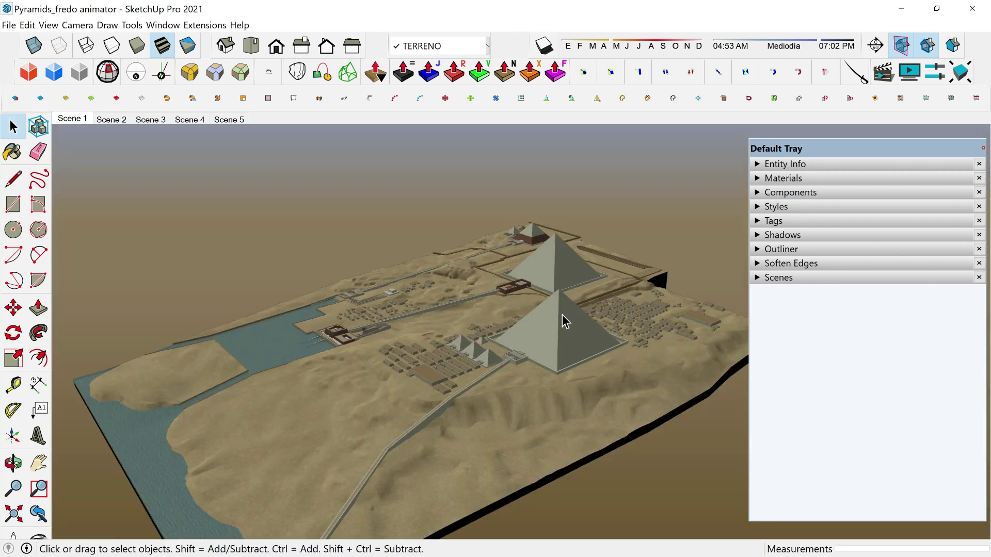
click(565, 314)
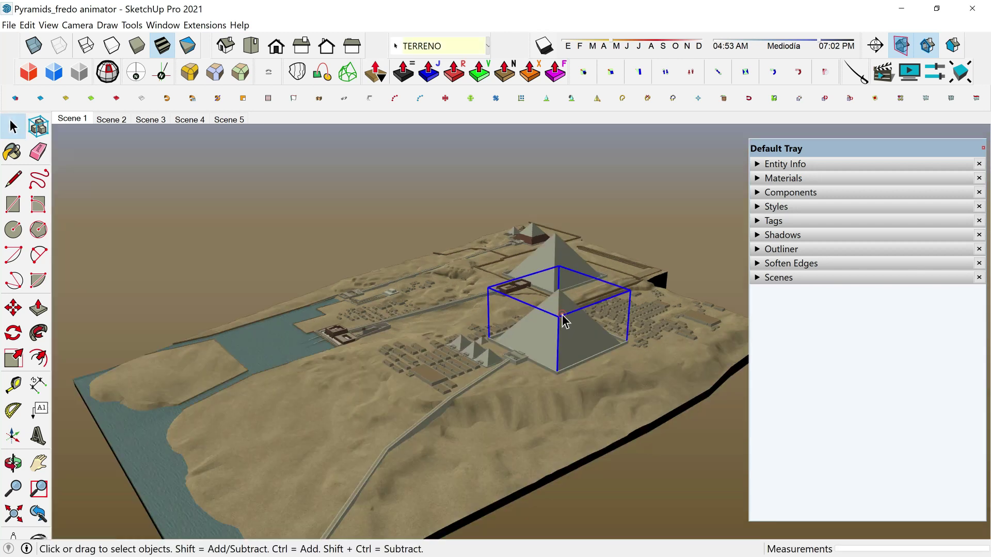
click(551, 253)
middle_drag(531, 242, 619, 335)
click(619, 336)
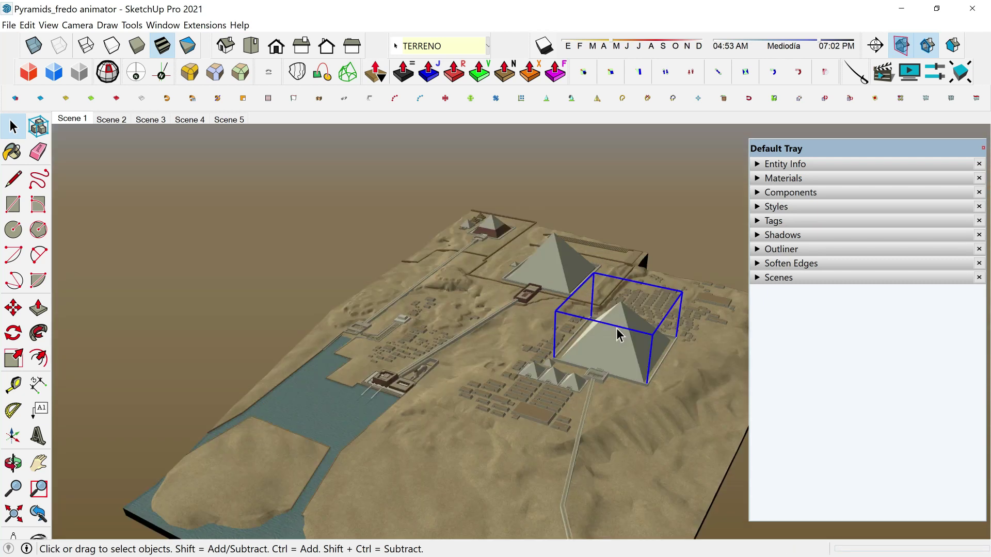
click(541, 248)
click(493, 228)
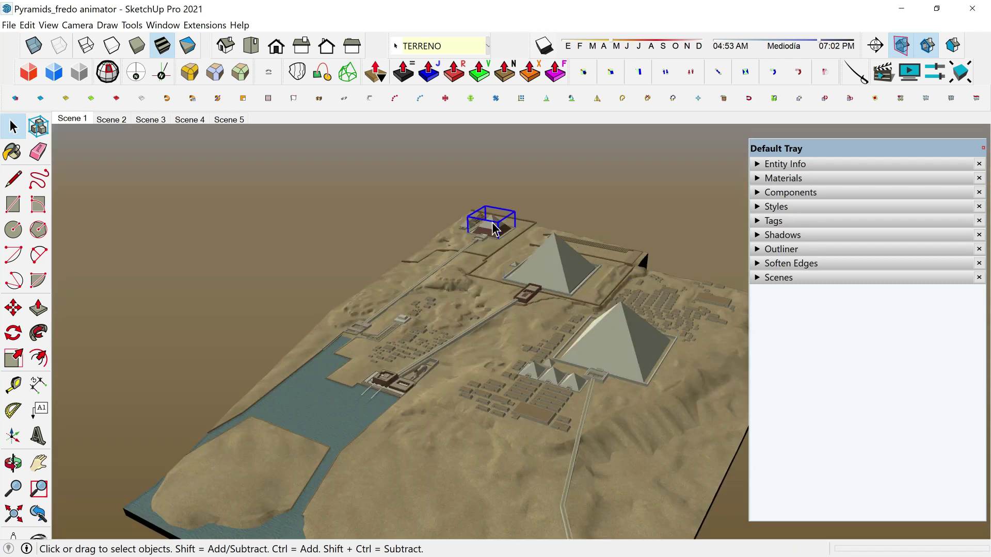
middle_drag(493, 228, 551, 333)
click(551, 333)
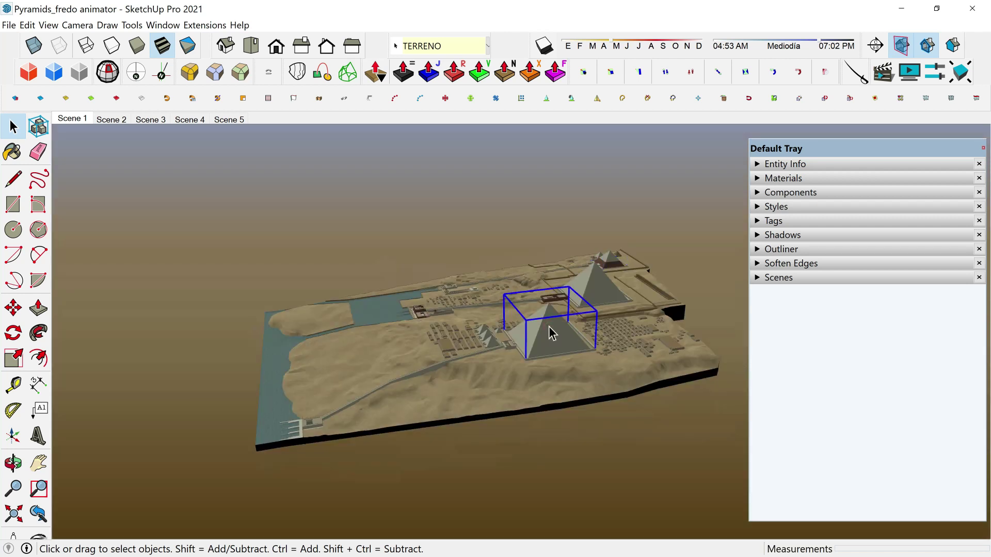
shift+click(608, 260)
shift+click(593, 289)
middle_drag(612, 271, 608, 308)
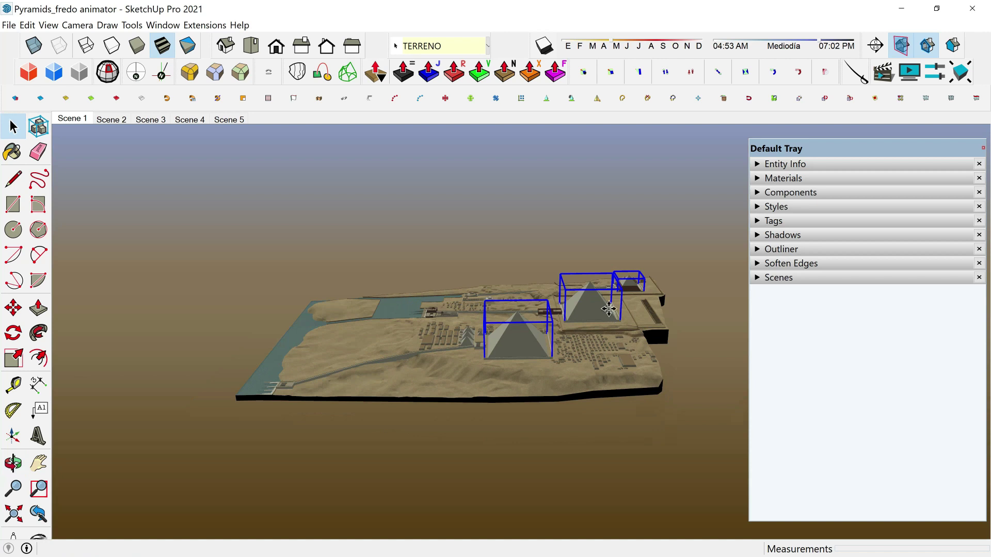
Move the selected pyramids 1000 m straight up, then orbit to check the empty sites
key(m)
click(609, 308)
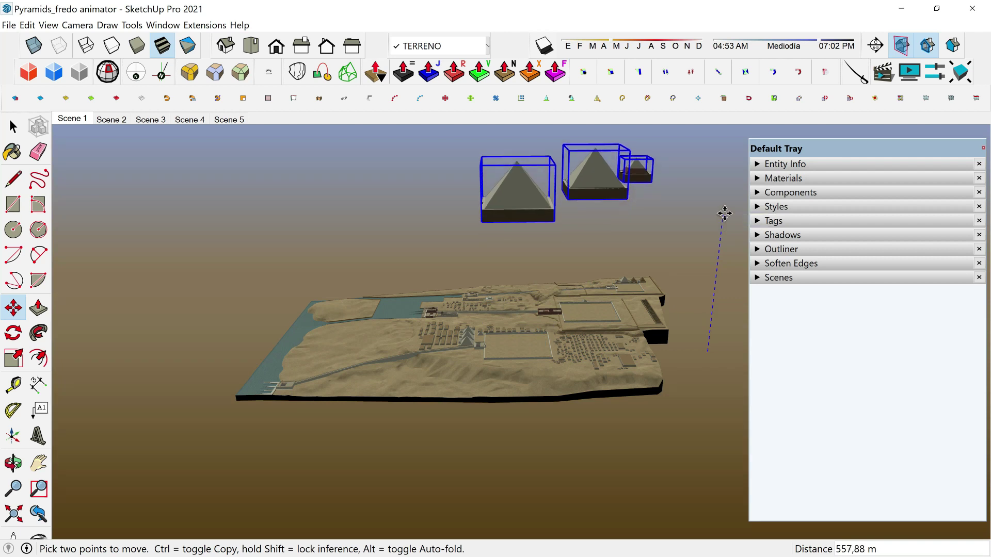
text(1000)
key(Return)
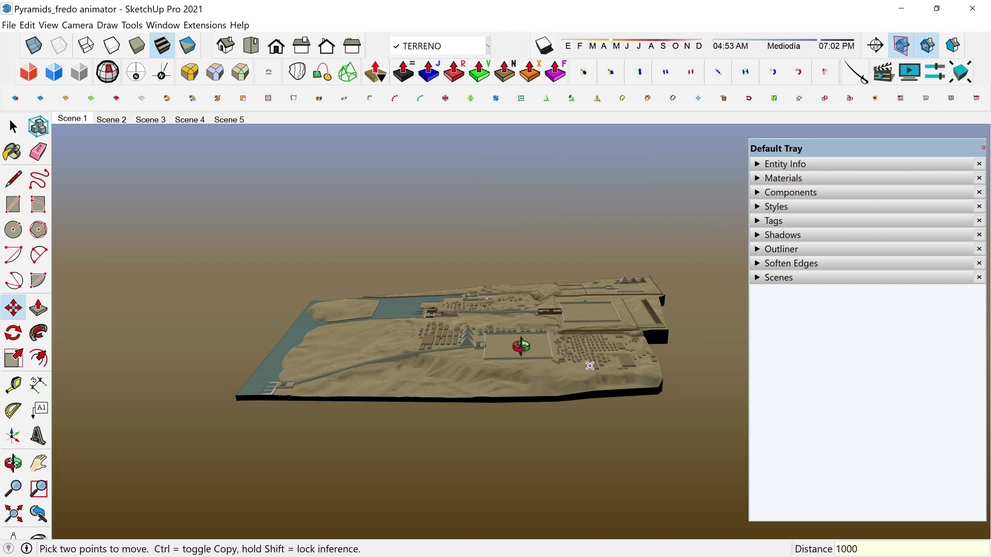
middle_drag(519, 347, 551, 410)
key(o)
key(m)
scroll(552, 403, up, 2)
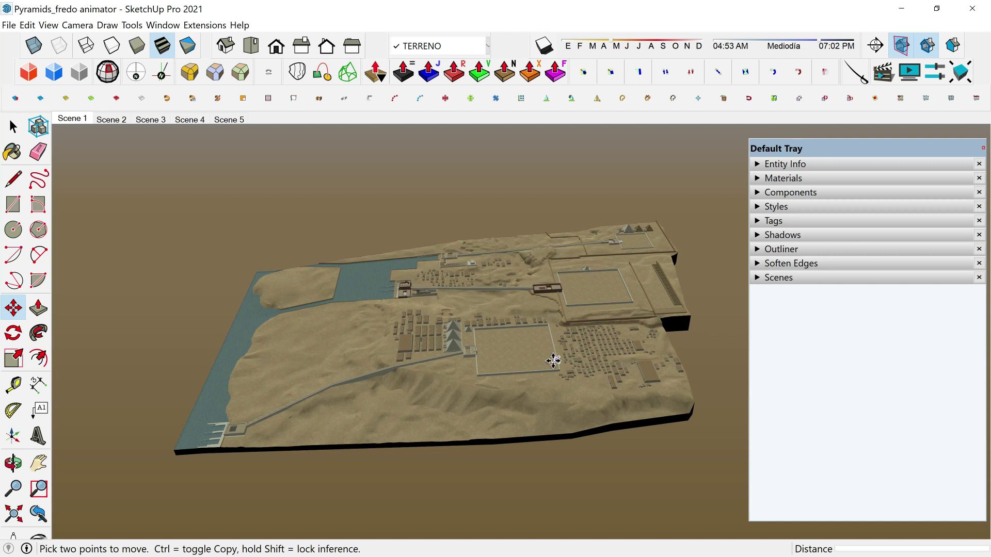
mouse_move(553, 361)
middle_down()
mouse_move(537, 365)
mouse_move(546, 369)
middle_up()
scroll(546, 369, up, 3)
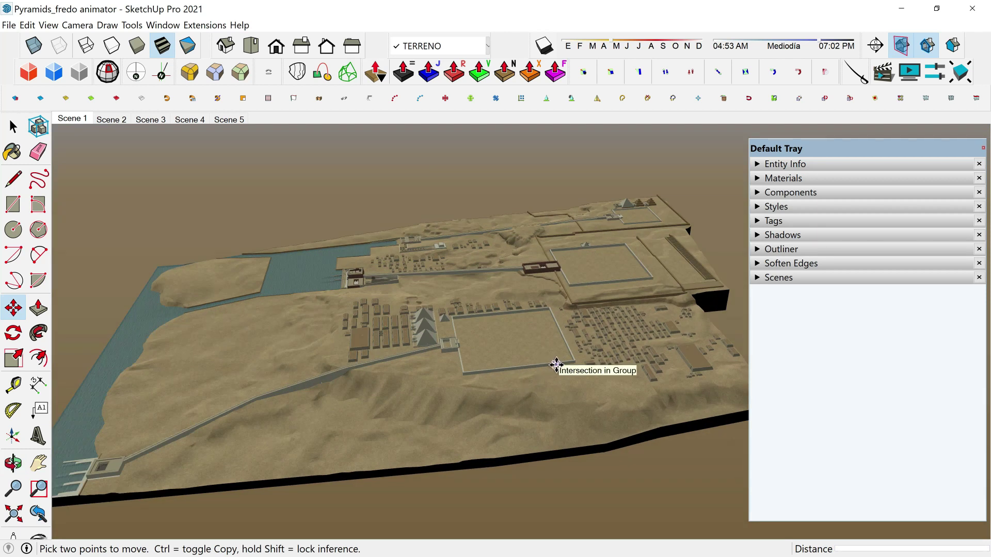
Create a new movement and pick the raised pyramid's '1 - Group' as its object
click(883, 77)
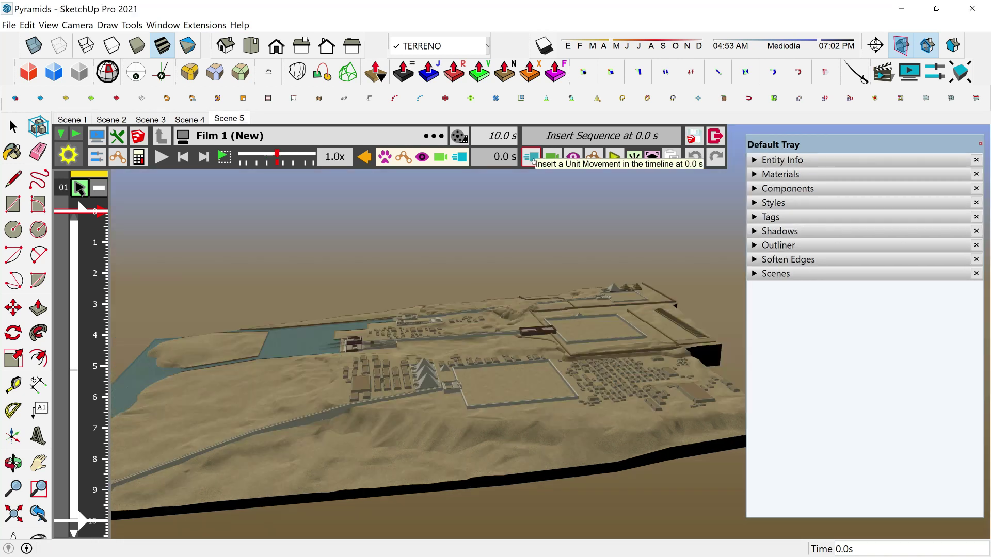
click(532, 158)
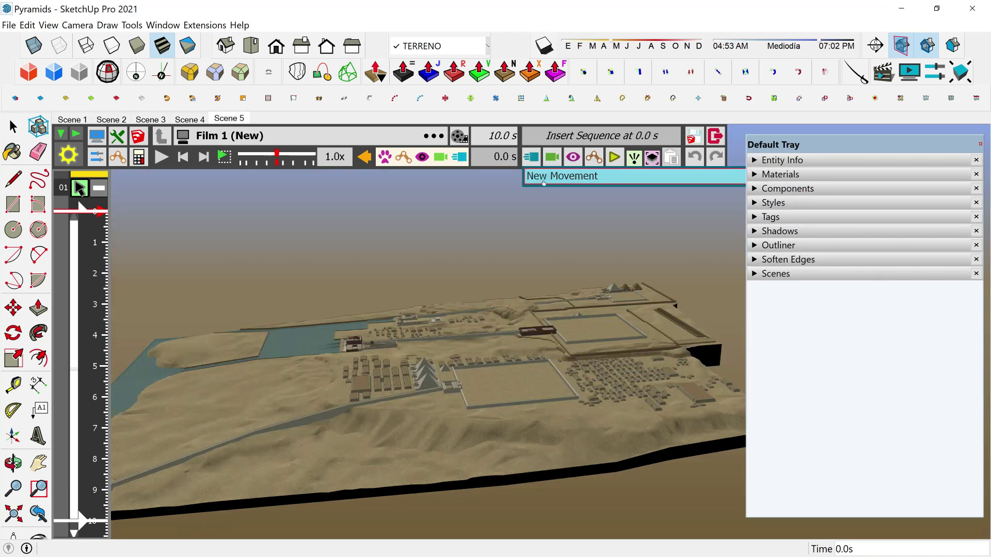
click(545, 177)
mouse_move(524, 363)
middle_down()
mouse_move(553, 328)
mouse_move(535, 409)
mouse_move(546, 225)
mouse_move(511, 357)
middle_up()
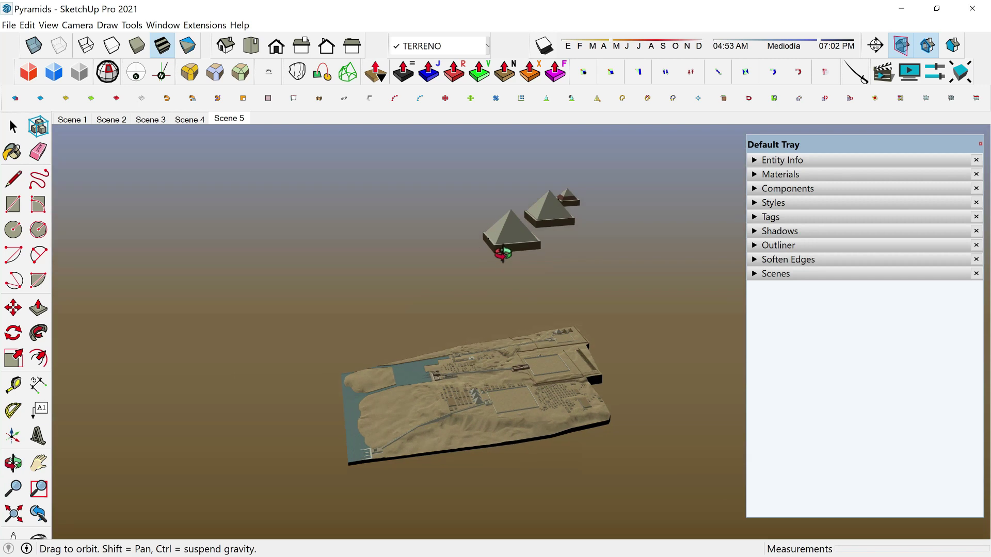
click(510, 229)
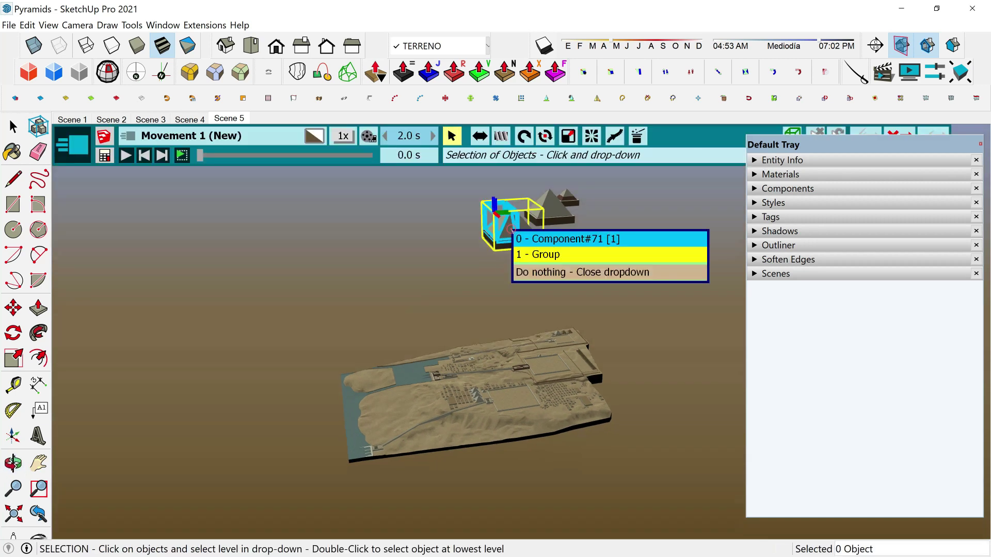
click(548, 255)
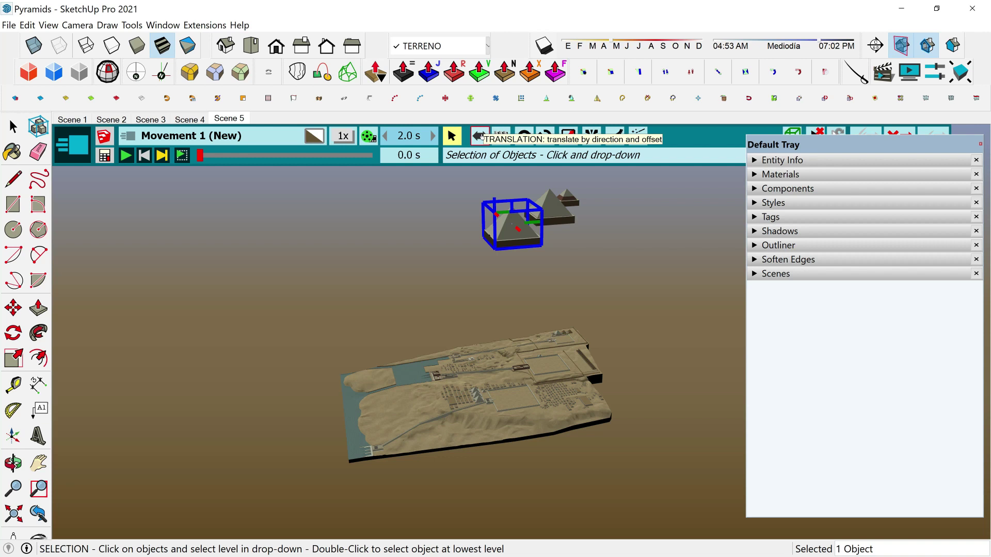
Make it a 1000 m Z-axis translation and preview the 2-second pyramid drop
click(481, 135)
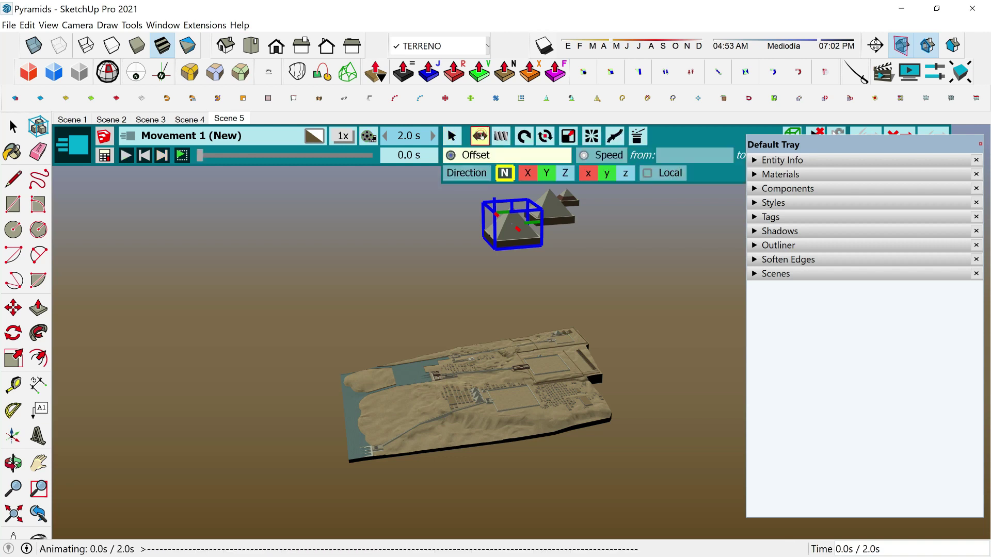
click(565, 175)
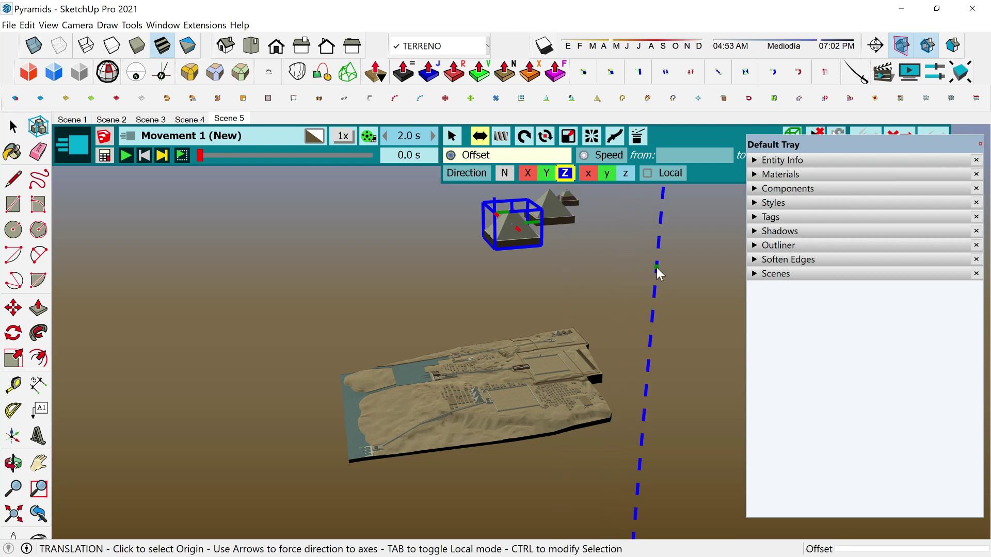
click(656, 267)
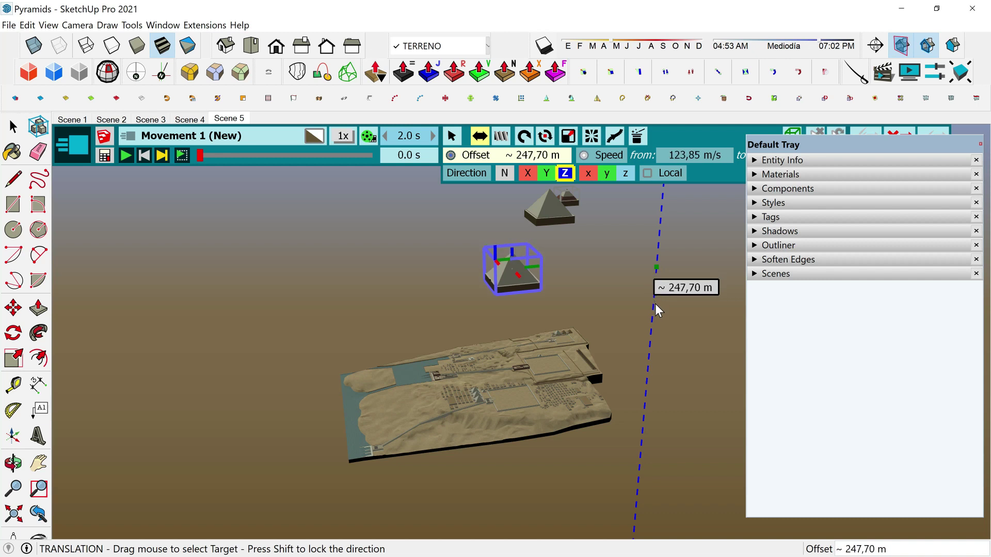
text(1000)
key(Return)
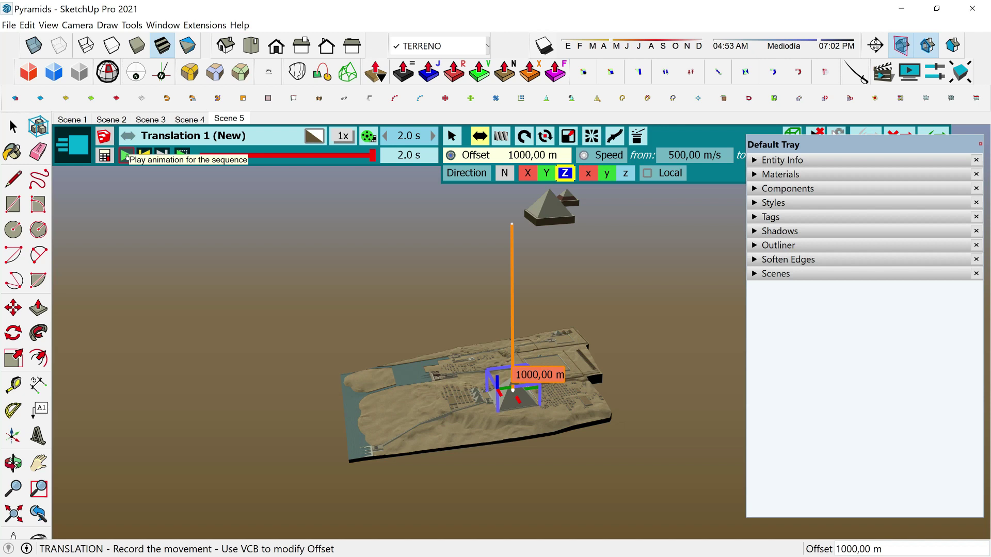
click(127, 156)
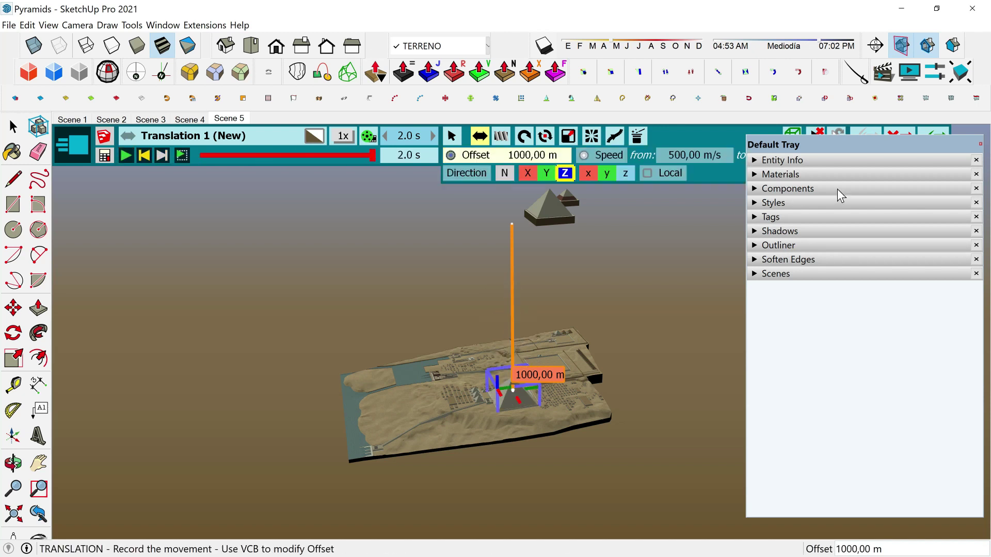
drag(899, 143, 898, 195)
Validate the translation and rename the sequence from Translation 1 to Kufu
click(927, 138)
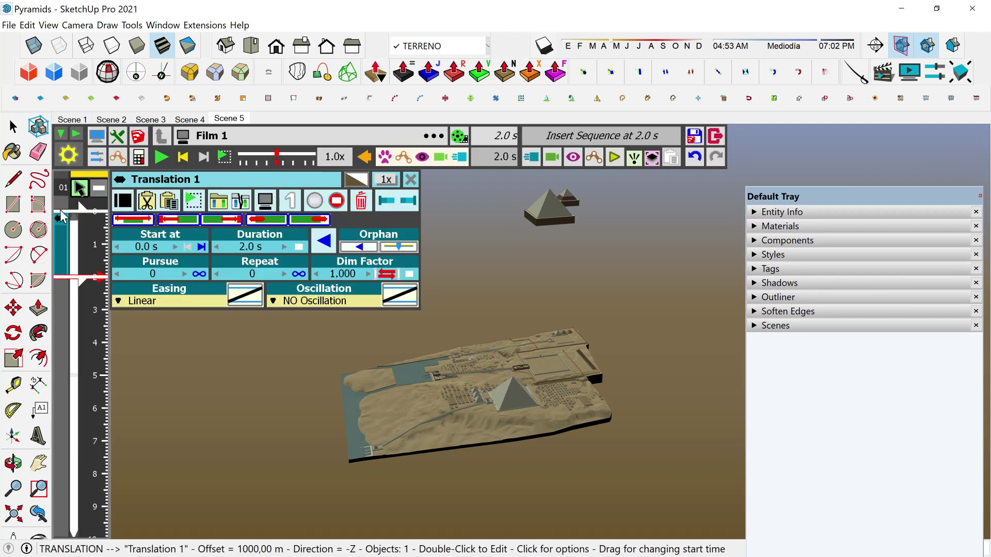
drag(62, 271, 63, 228)
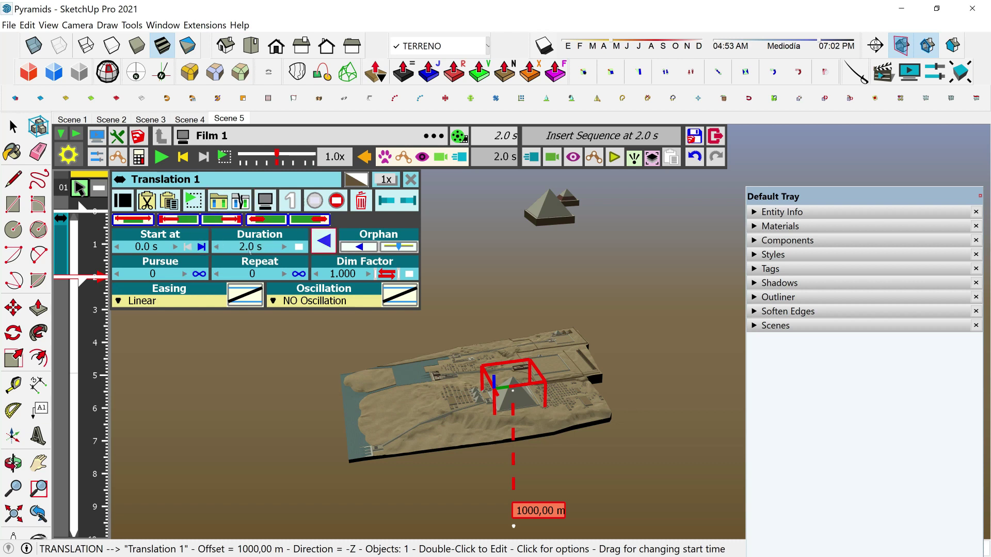
click(196, 182)
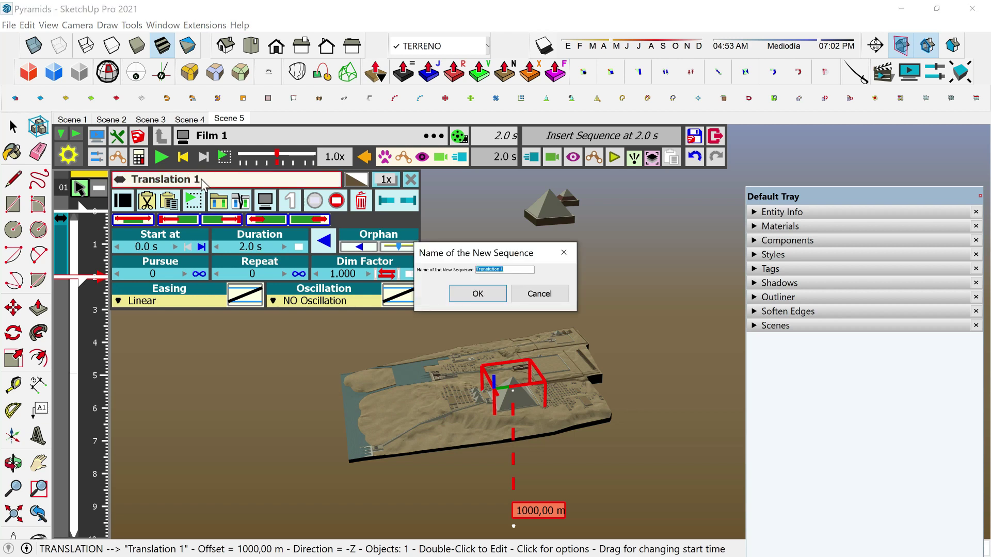
text(Kufu)
click(477, 293)
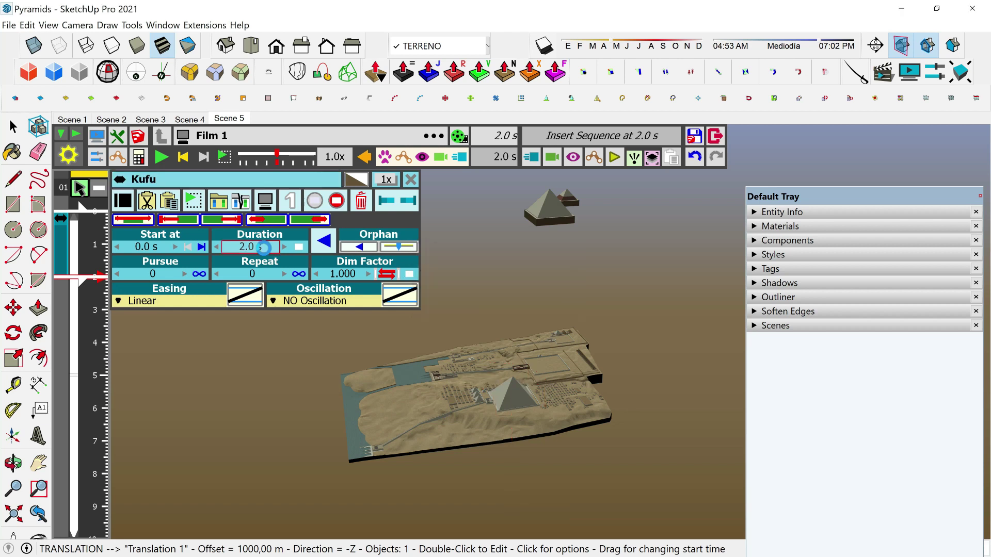
click(163, 305)
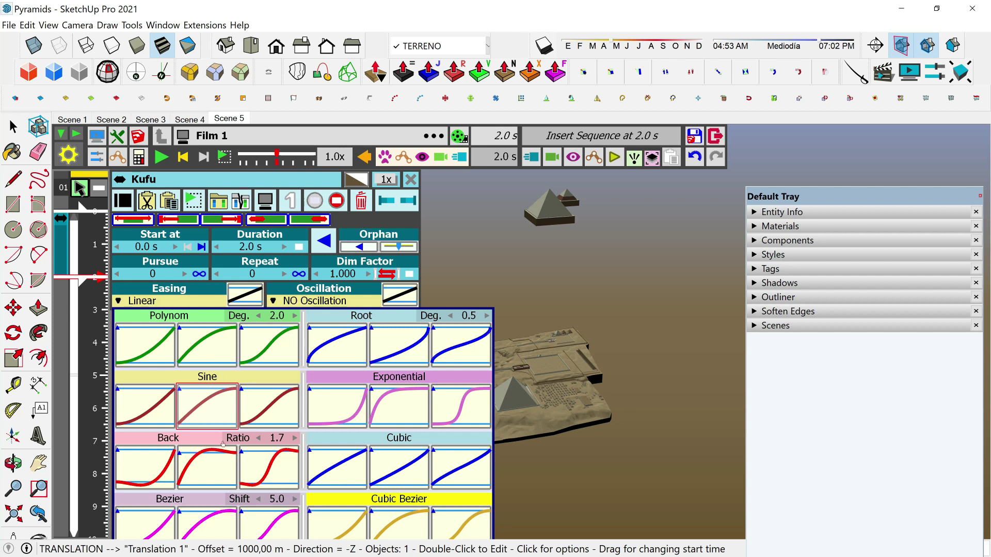
click(171, 305)
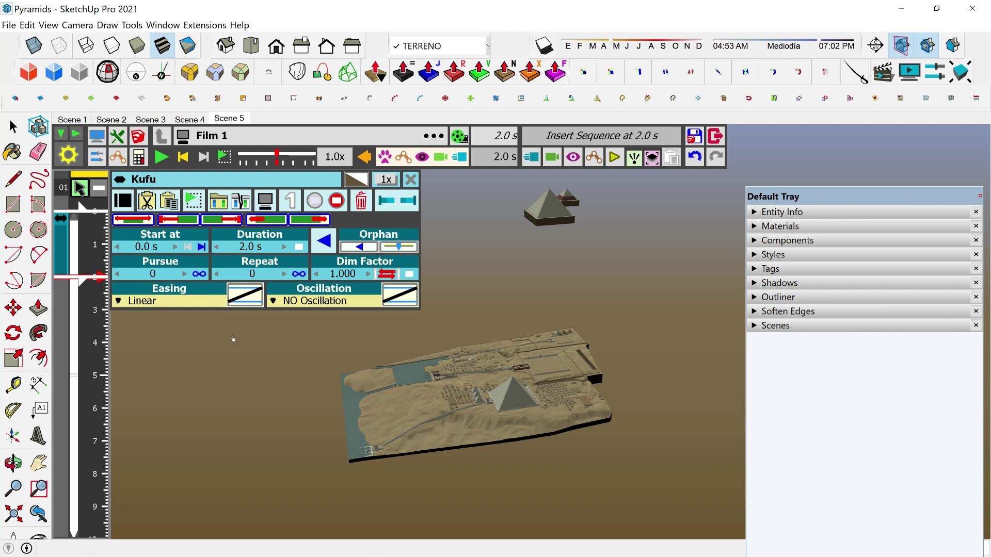
Start a new movement with the upper floating pyramid's group as its object
click(535, 161)
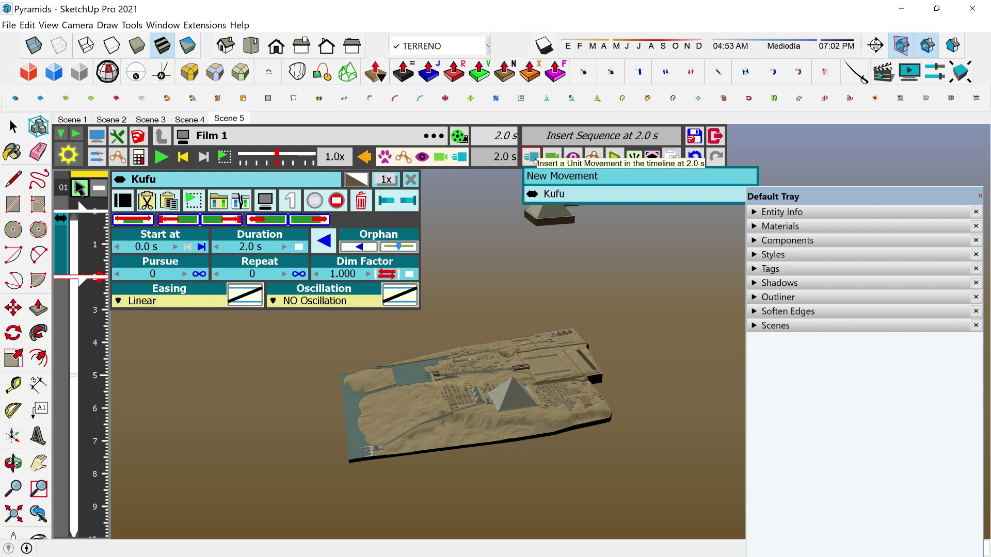
click(568, 177)
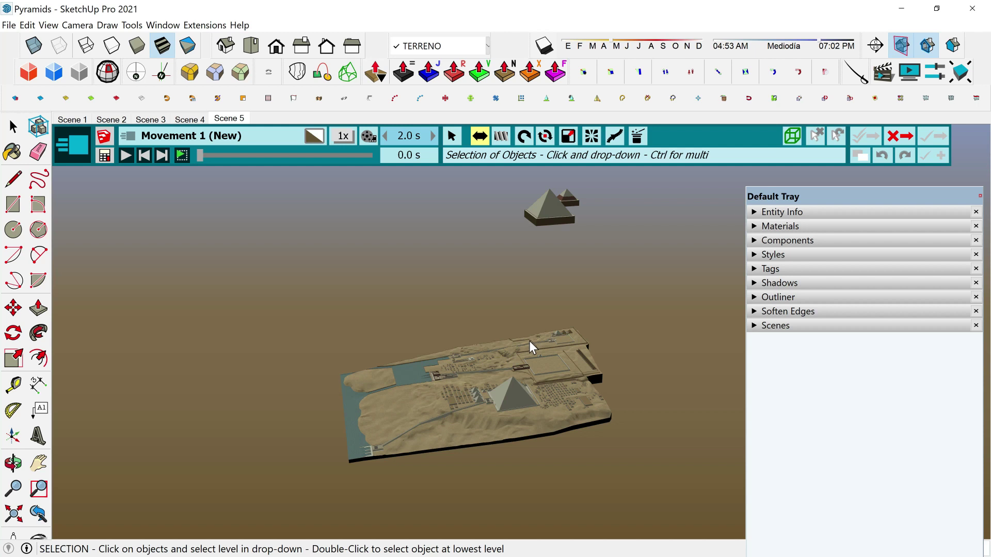
click(550, 214)
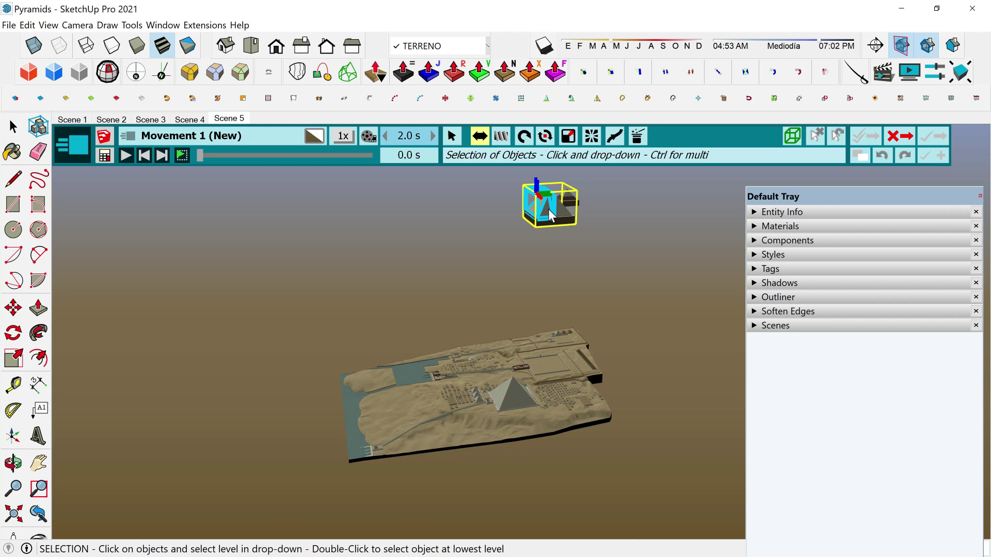
click(550, 214)
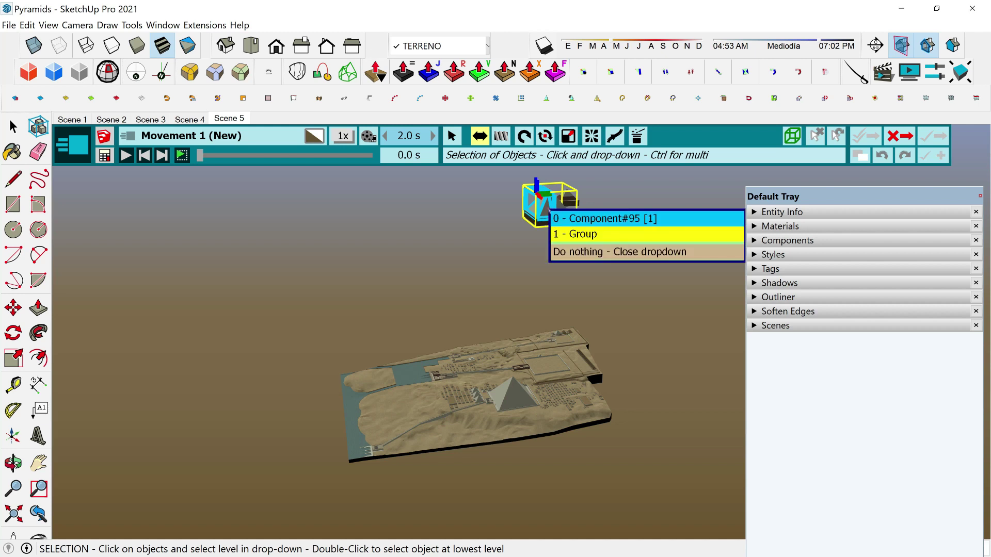
click(590, 238)
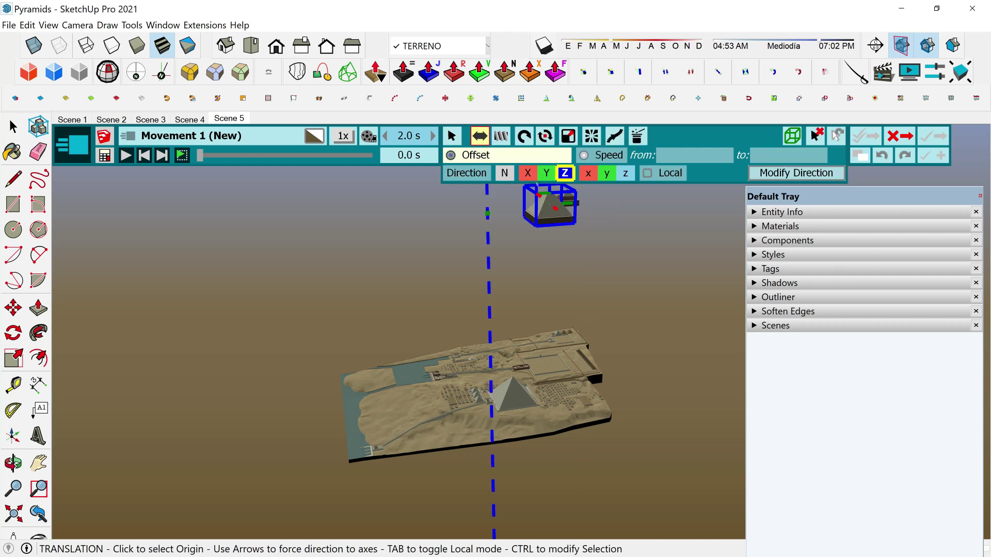
Translate it 1000 m down along Z, preview it, and name the sequence Kefren
click(658, 254)
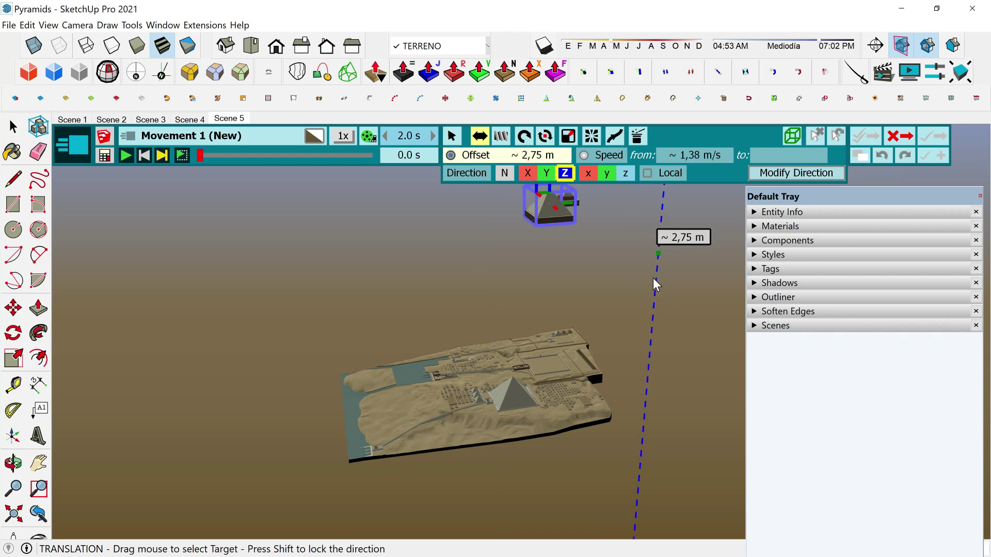
click(649, 311)
text(1000)
key(Return)
click(126, 156)
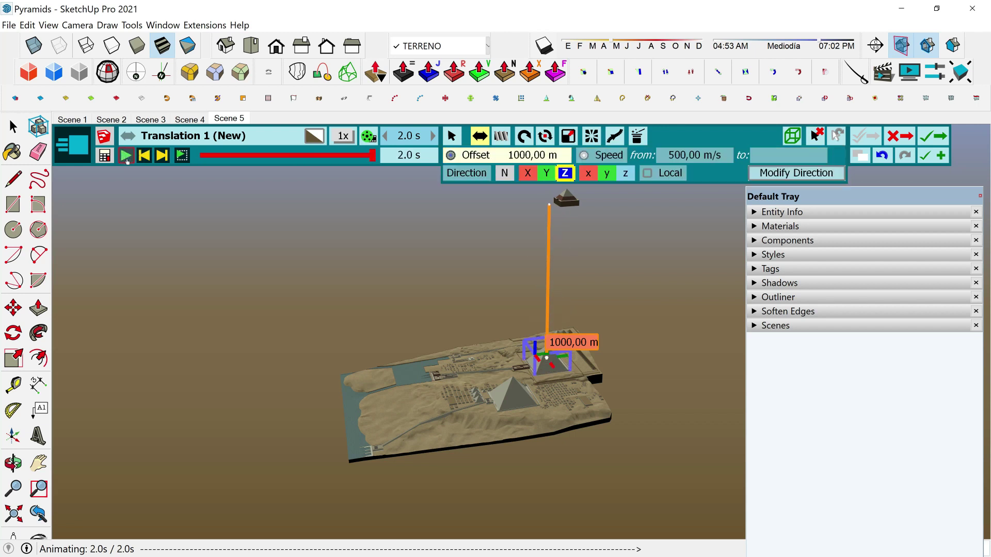
click(218, 135)
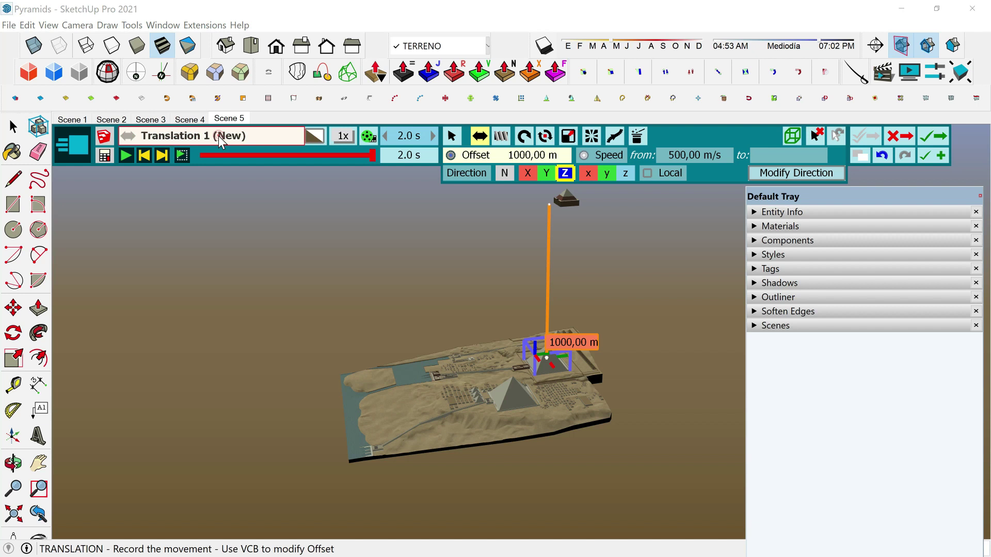
text(Kefren)
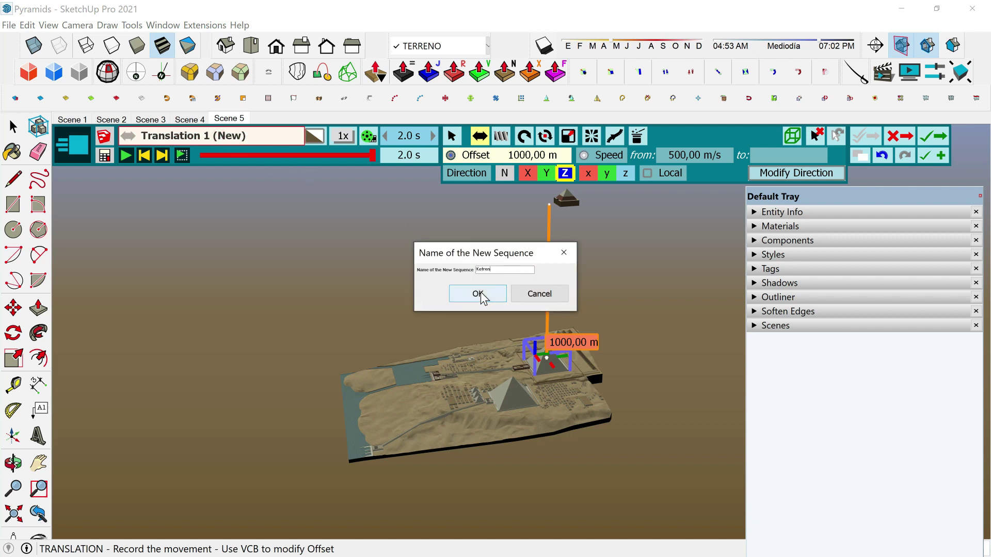
click(478, 294)
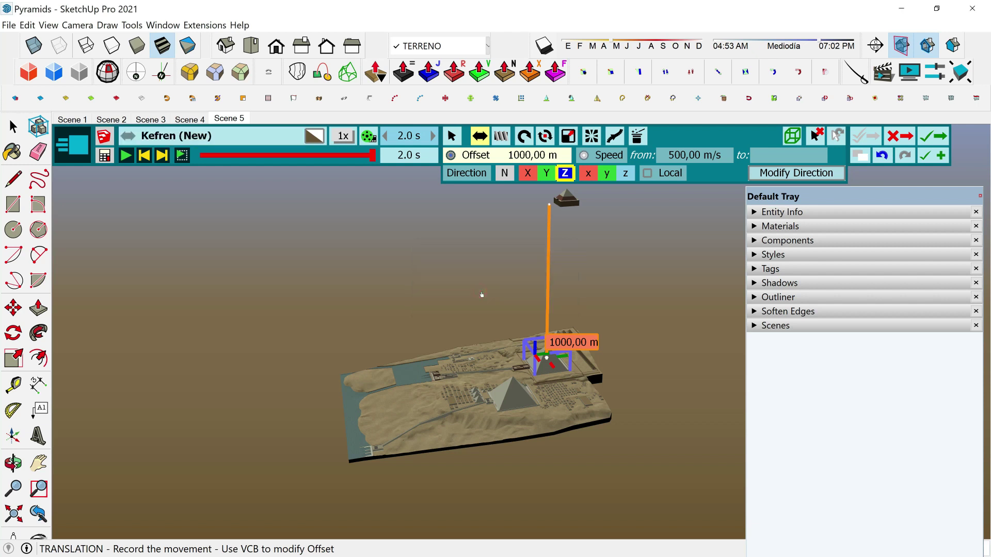
Save the Kefren sequence and play the full 4.0 s Film 1
click(940, 137)
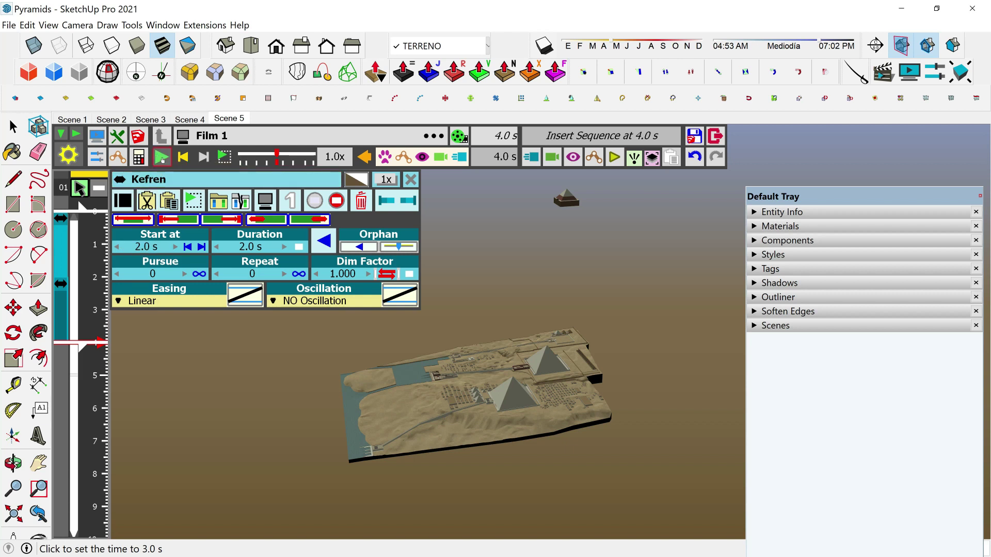
click(161, 158)
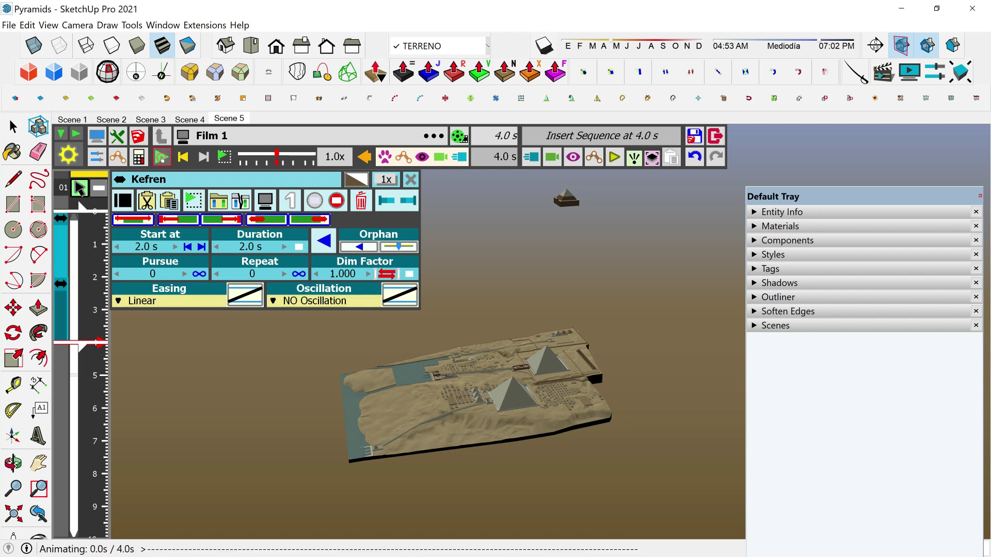
click(162, 158)
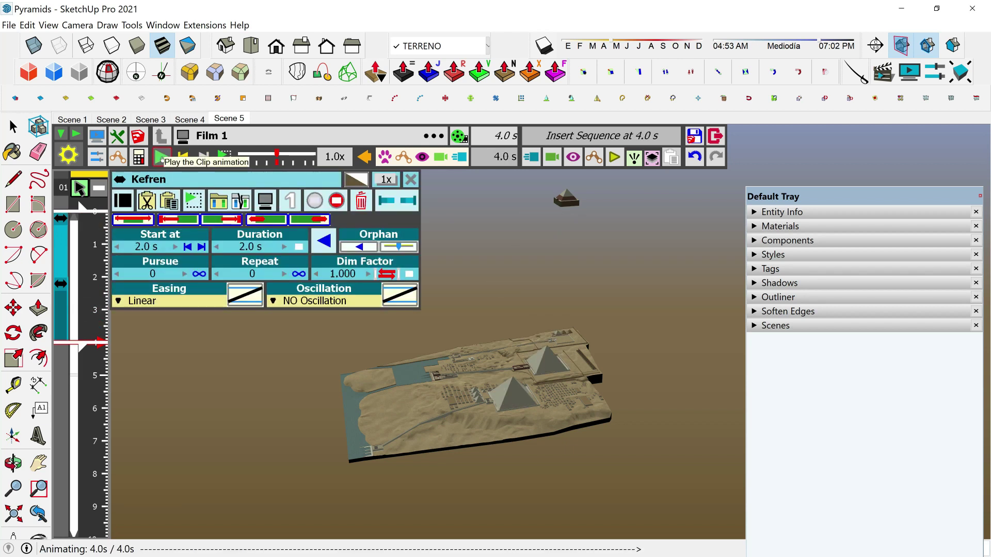
Start another new movement with the small floating pyramid's group as its object
click(532, 160)
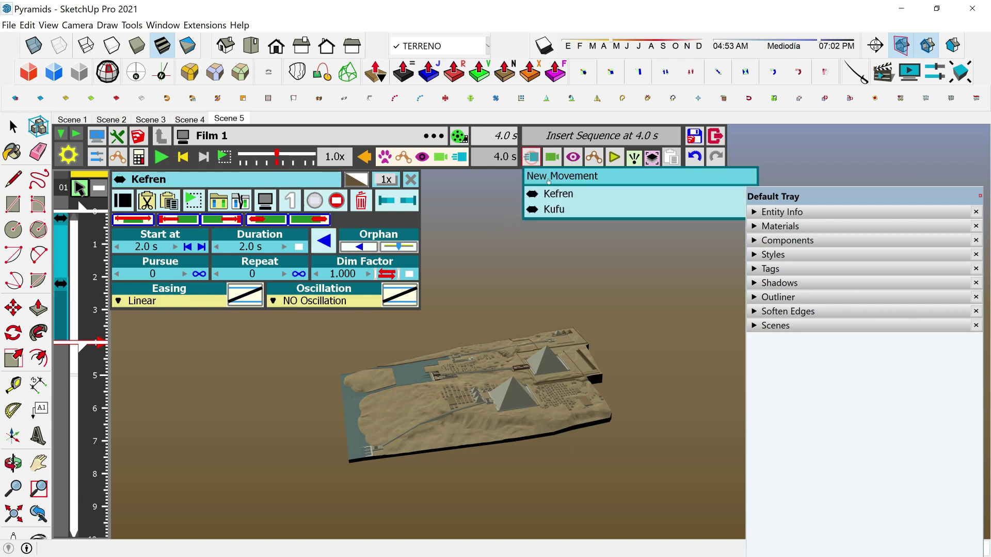
click(570, 202)
click(570, 205)
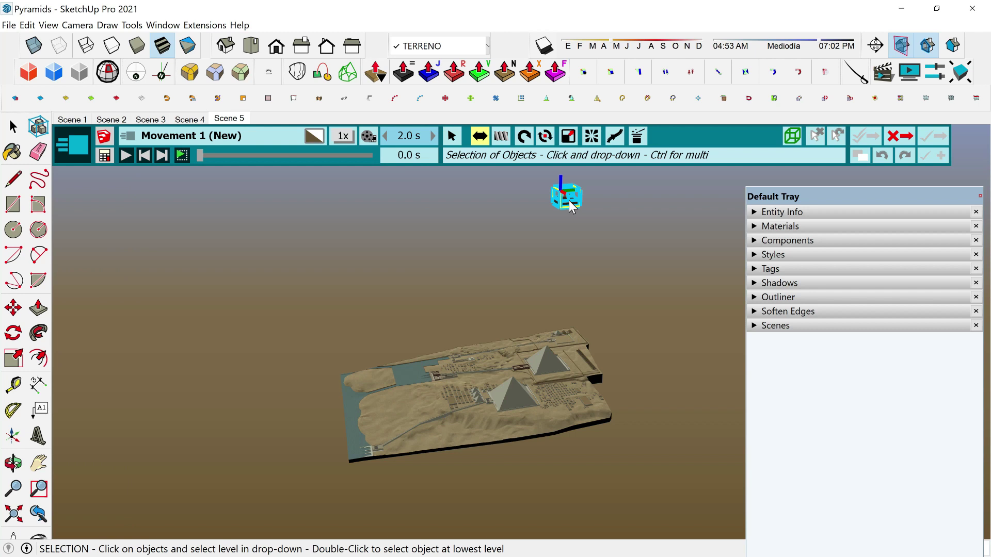
click(569, 206)
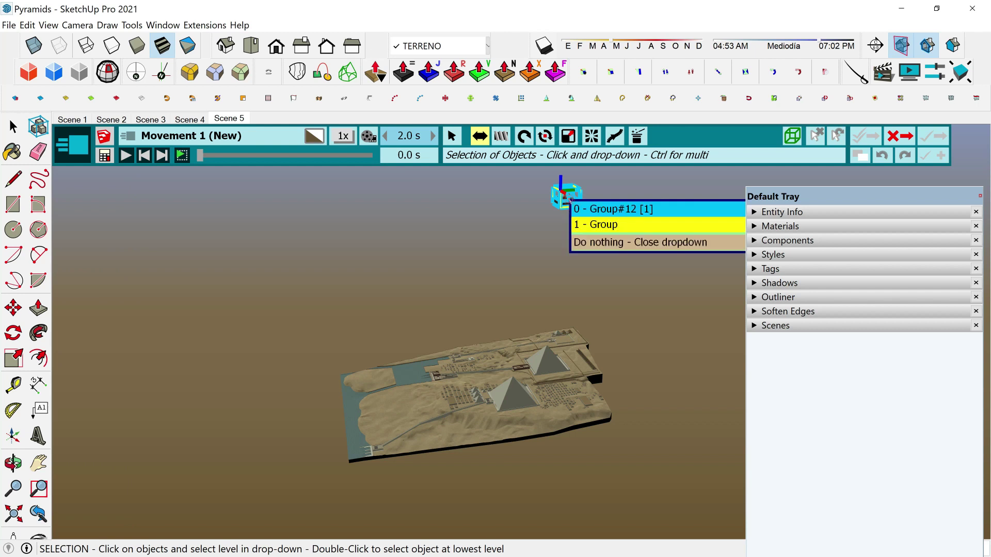
click(606, 227)
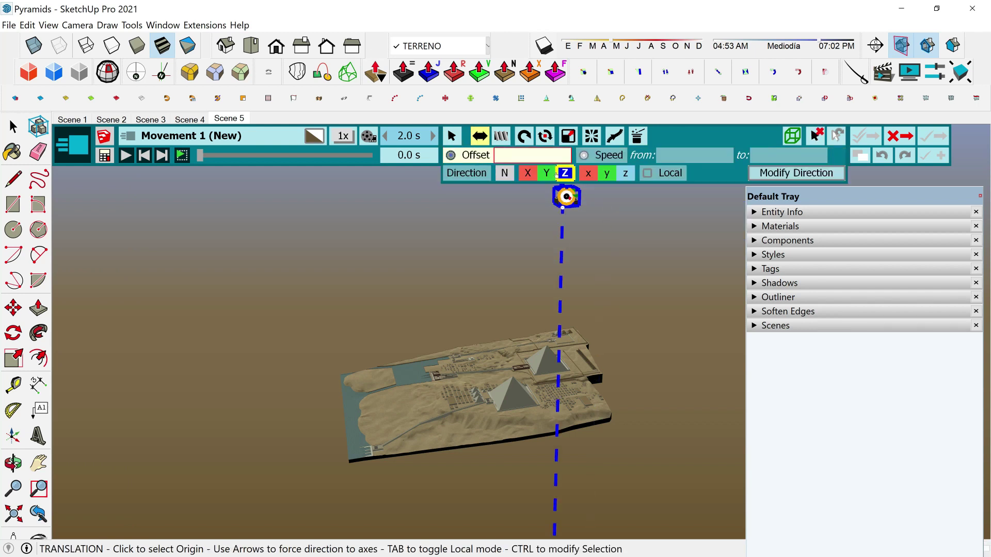
Drop it 1000 m, name the sequence Menkarau, and save it to the film
click(672, 259)
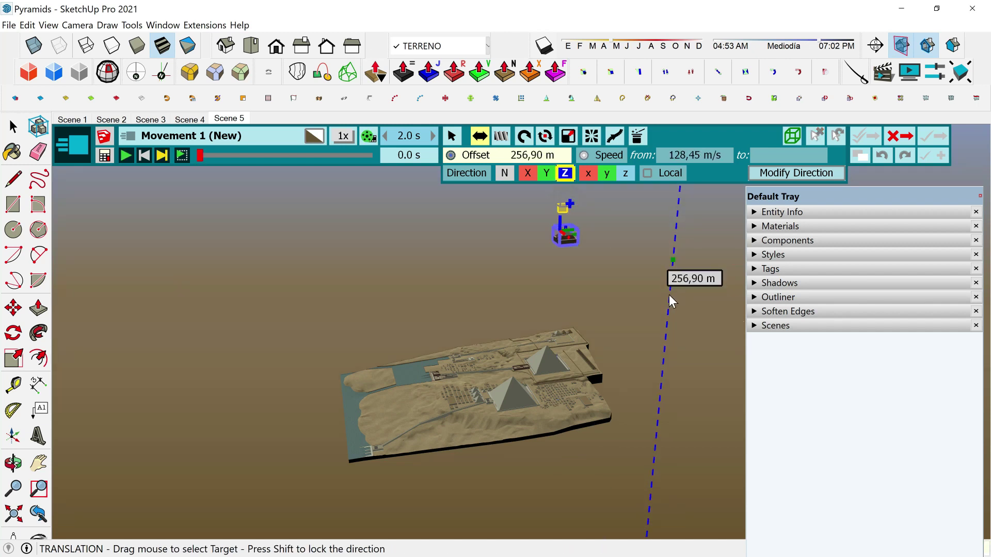
text(1000)
key(Return)
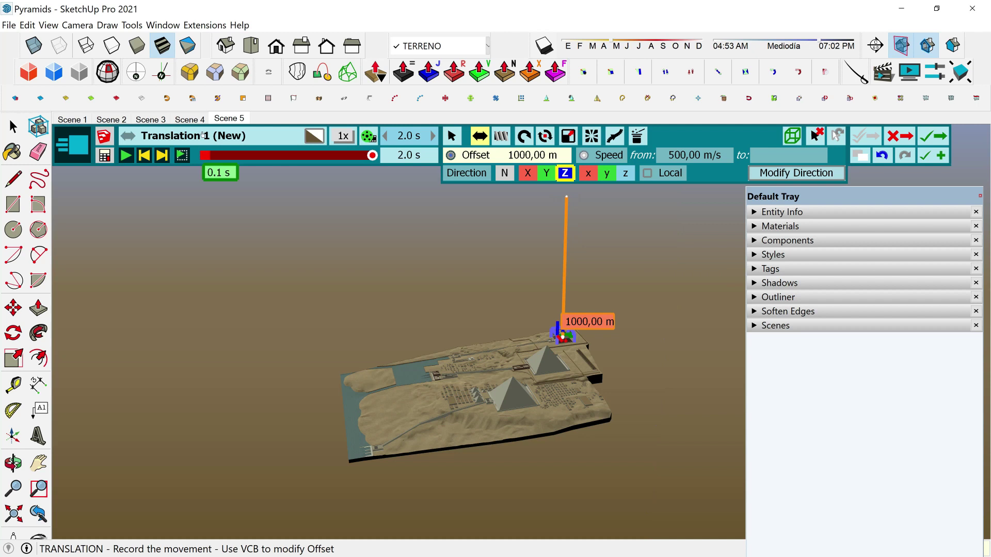
click(203, 136)
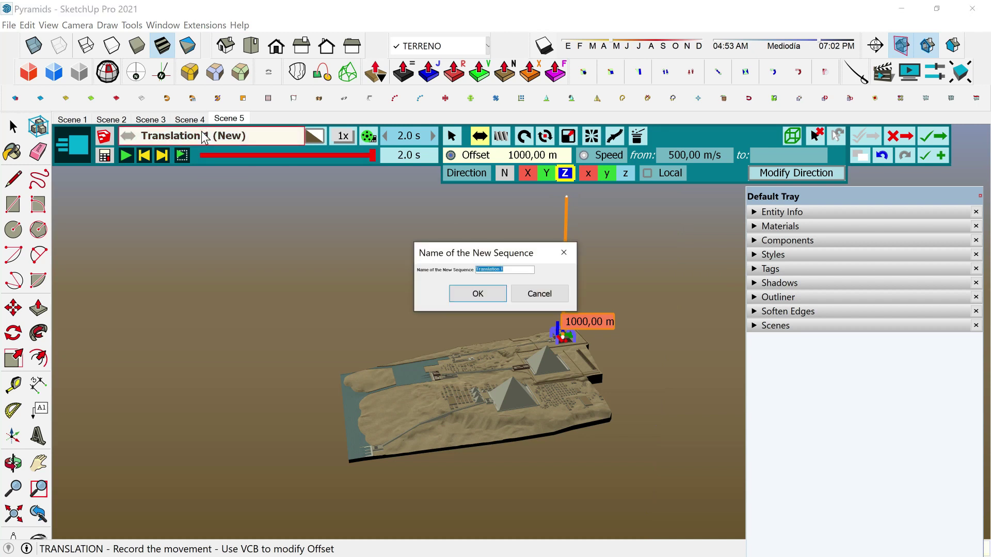
text(Menkarau)
click(482, 295)
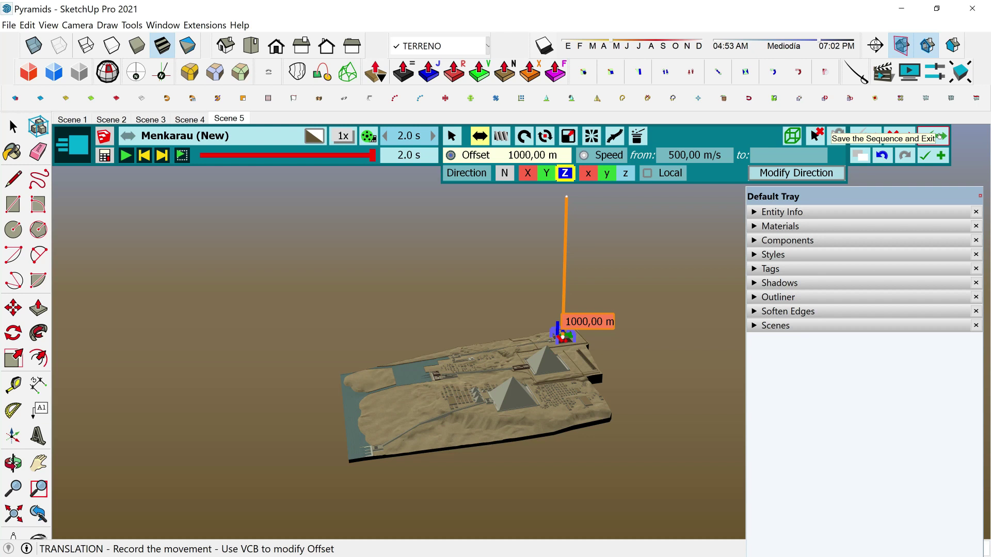
click(937, 136)
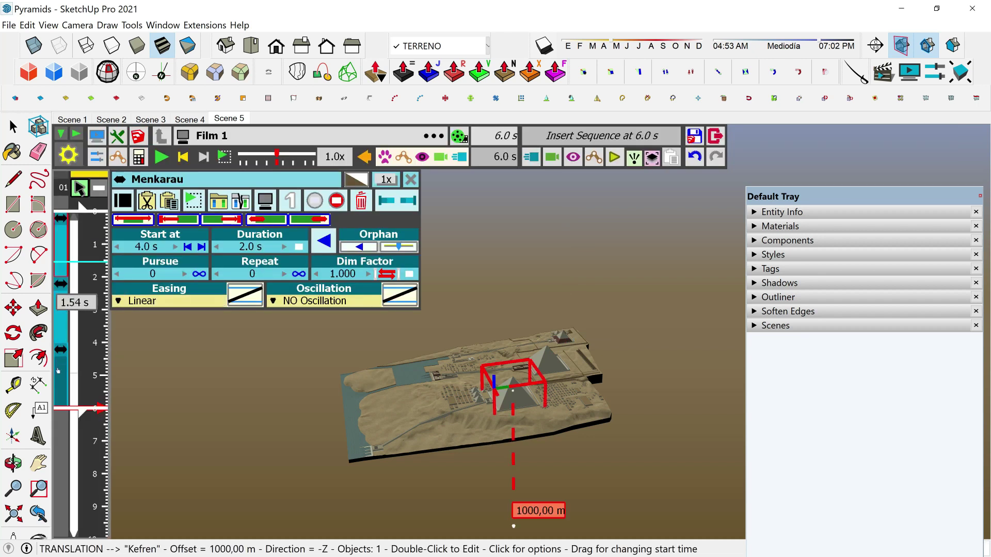
Orbit and zoom in on the pyramids, then dismiss the Temporary Exit prompt
middle_drag(413, 367, 498, 359)
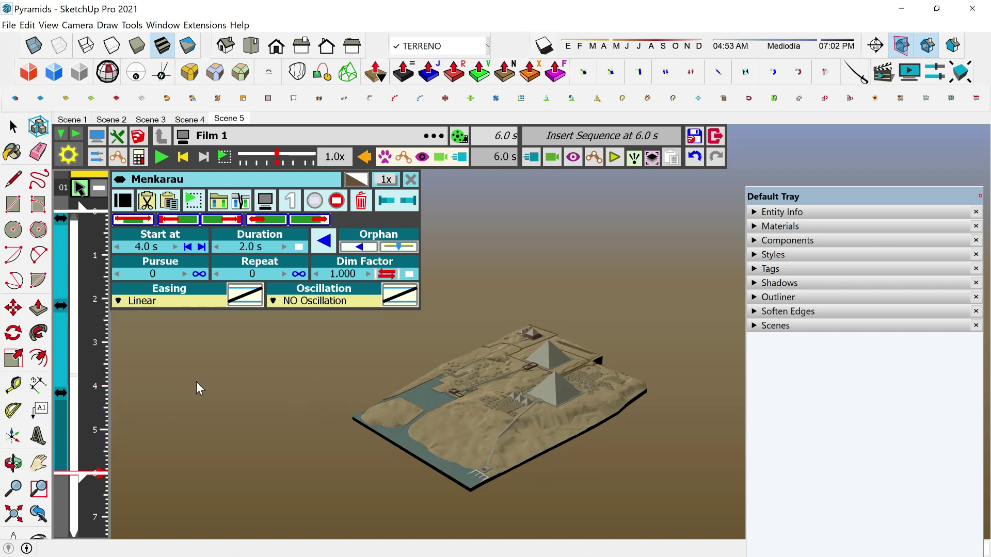
click(15, 489)
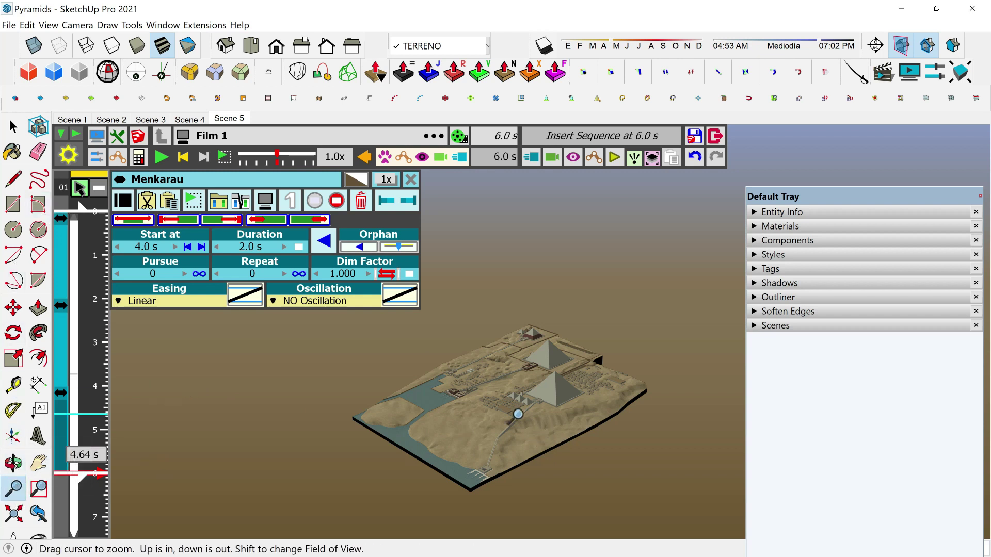
drag(497, 410, 498, 366)
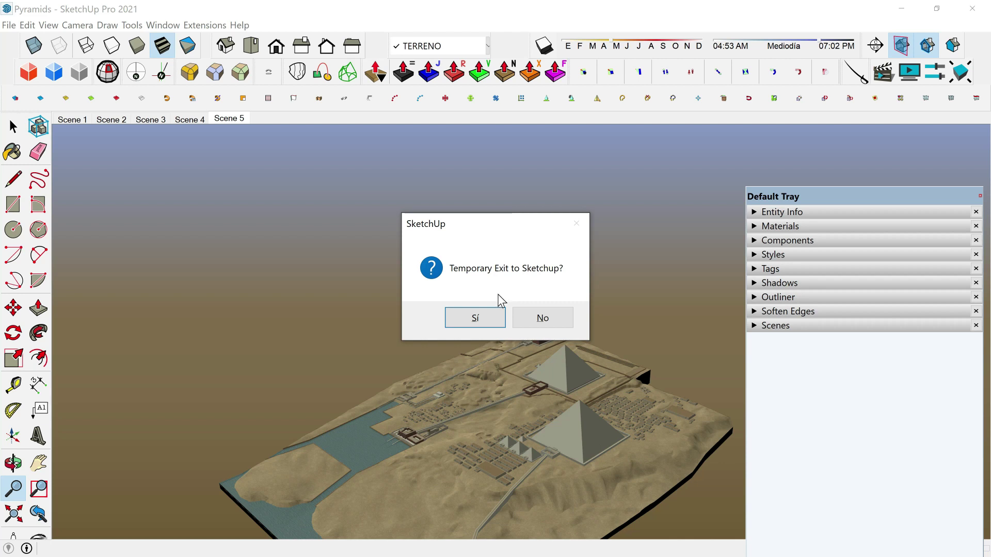
click(545, 316)
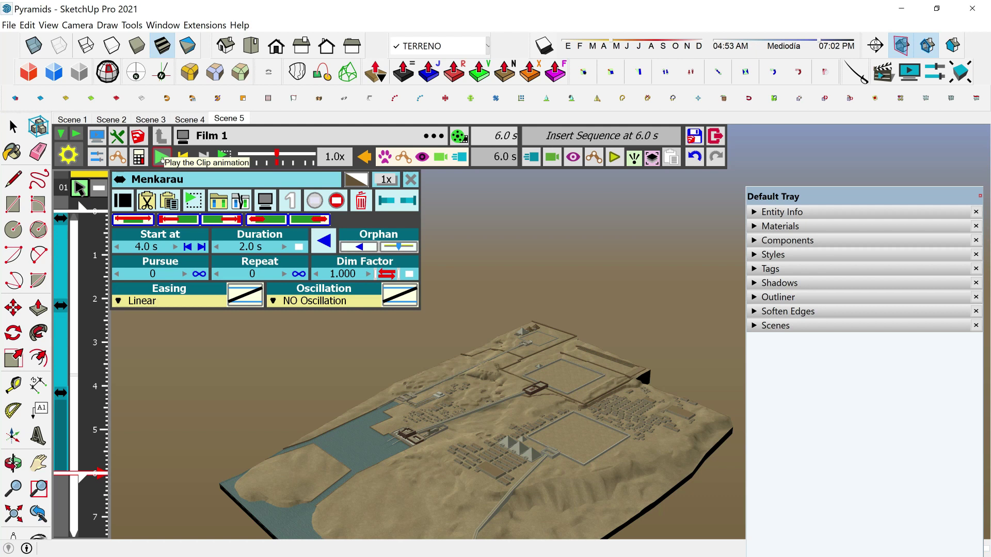
Play the fall animation, then move Menkarau's drop clip to 2.0 s on a new track 02
click(161, 156)
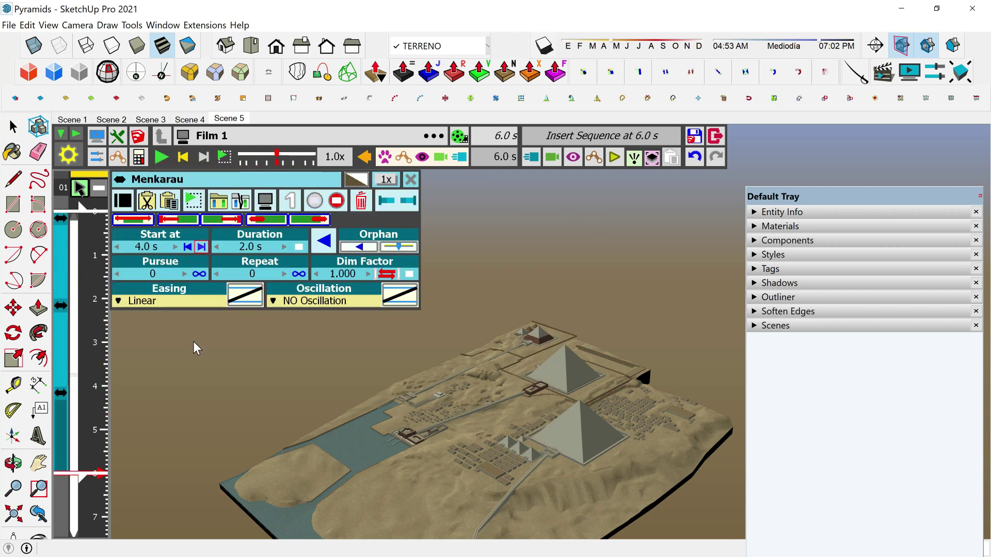
mouse_move(58, 421)
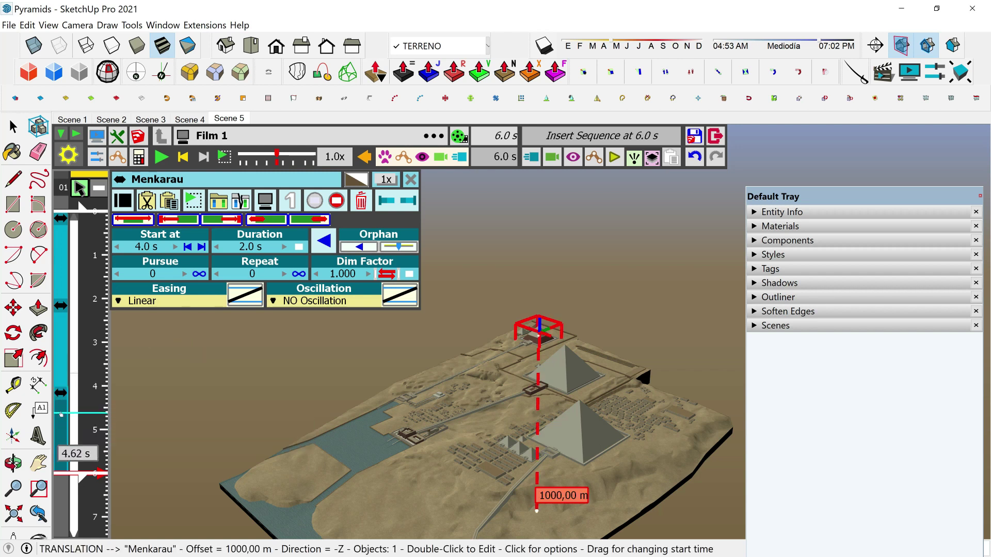
drag(61, 423, 70, 336)
drag(70, 336, 70, 336)
Check the Kefren and Menkarau clips, then pull Menkarau's start back to 1.8 s
click(79, 338)
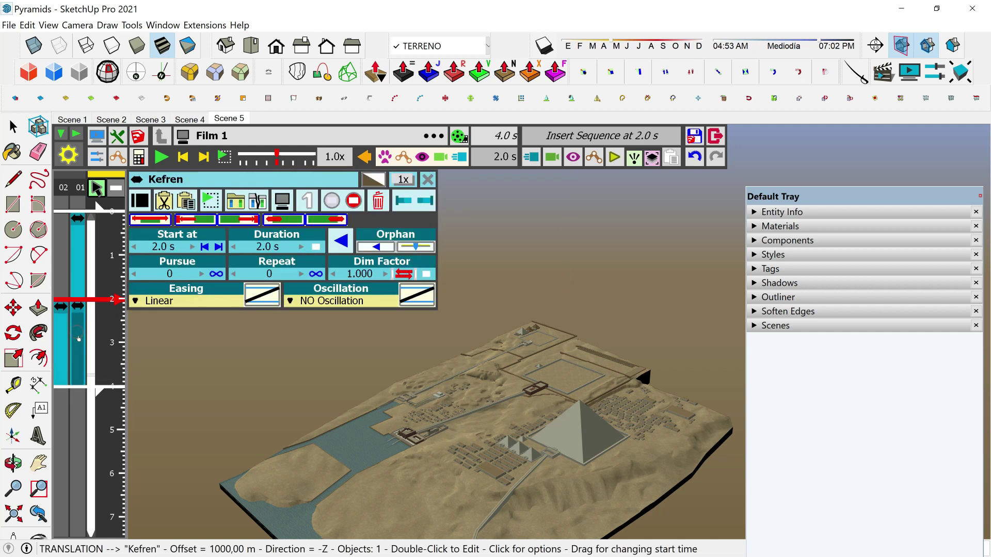
click(60, 339)
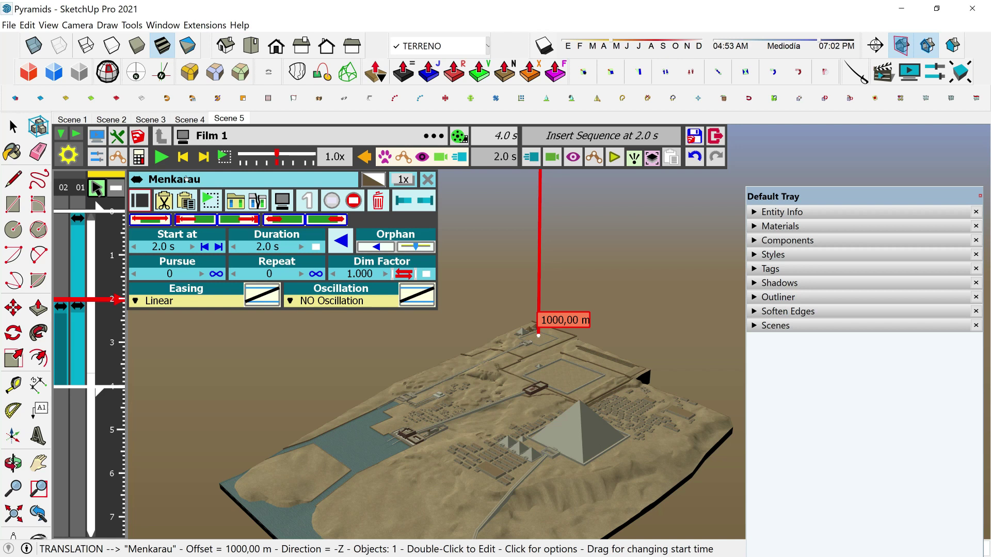
drag(61, 345, 98, 334)
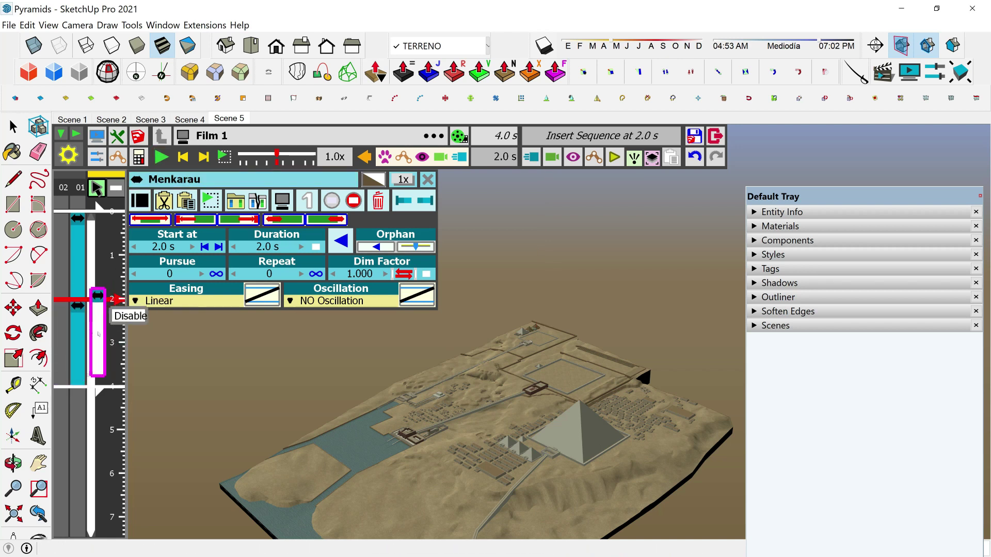
drag(98, 334, 84, 336)
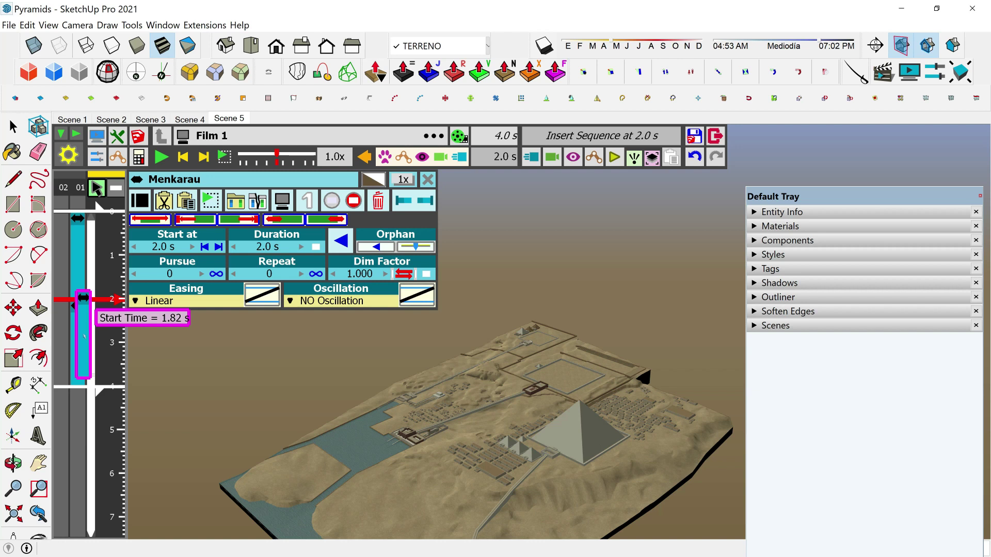
drag(84, 335, 84, 336)
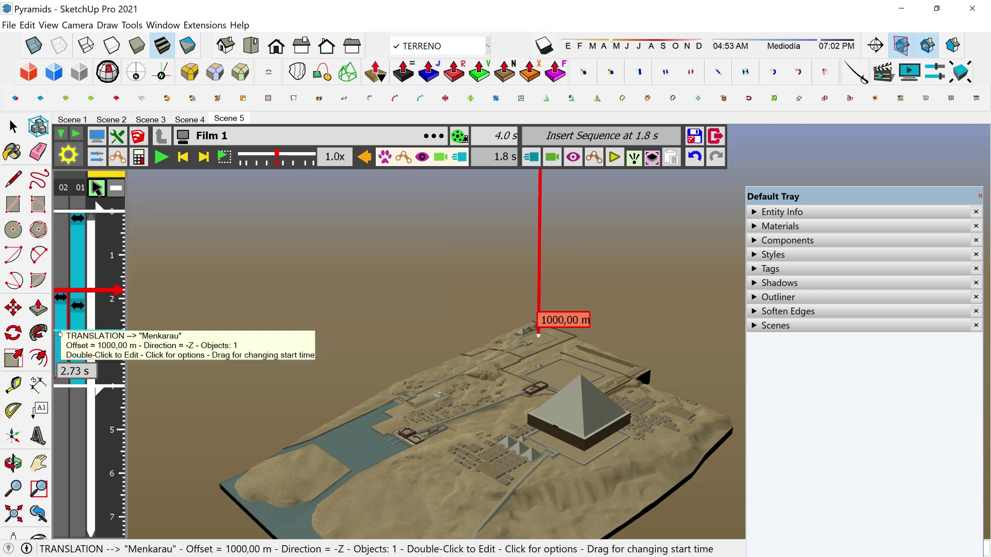
Move Menkarau's clip back to 4.0 s and verify Kufu, Kefren, Menkarau start at 0, 2, 4 s
drag(64, 338, 88, 454)
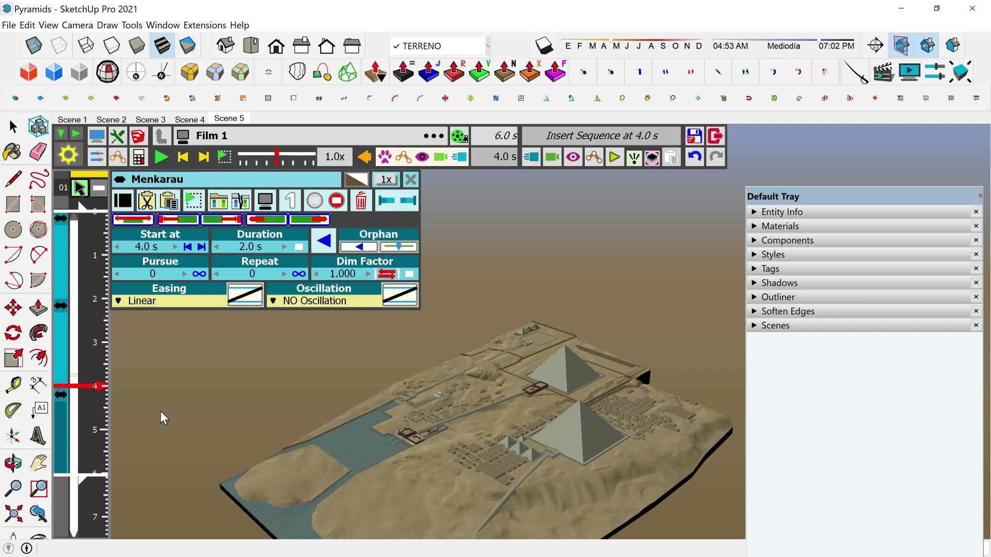
click(61, 249)
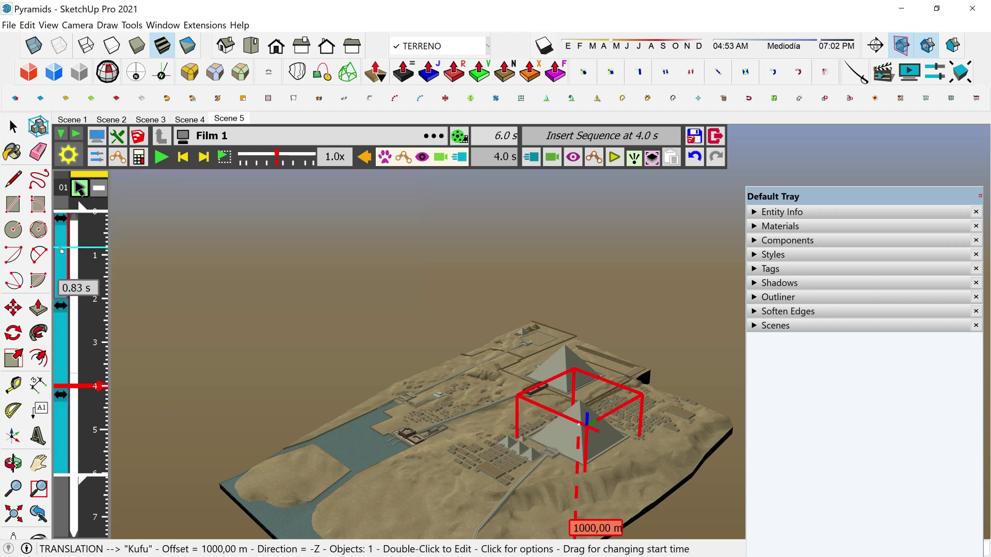
click(62, 336)
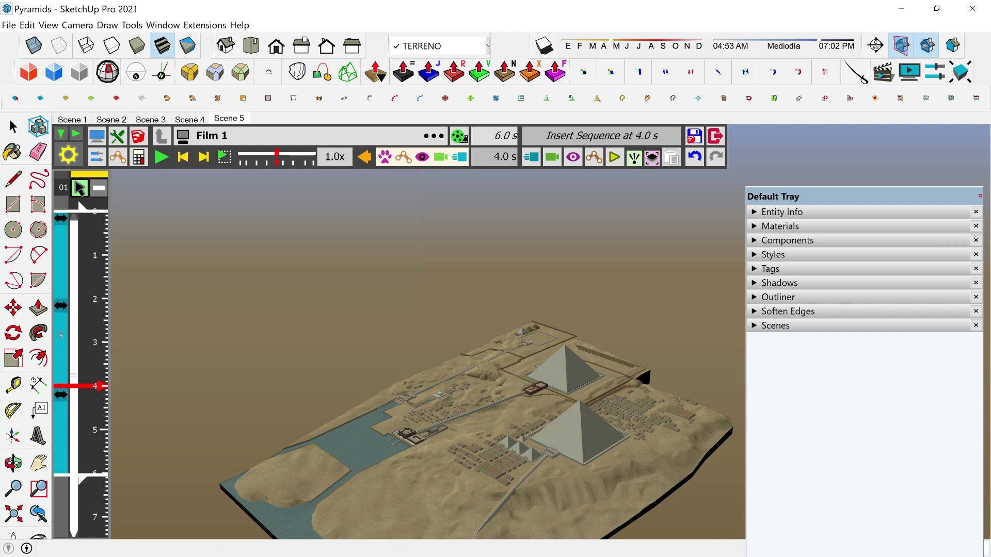
click(63, 414)
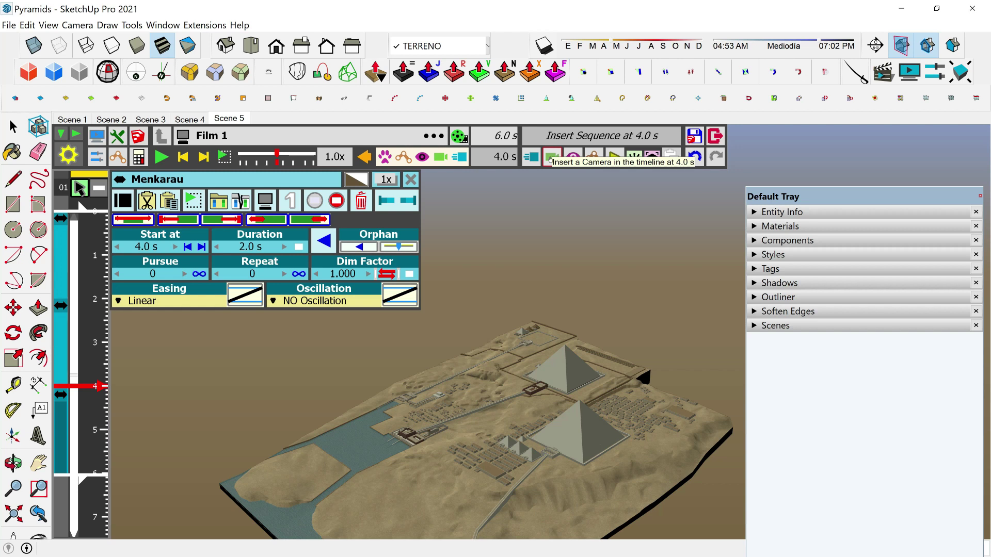
Create a new camera and orbit to a low side view of the pyramids
click(550, 160)
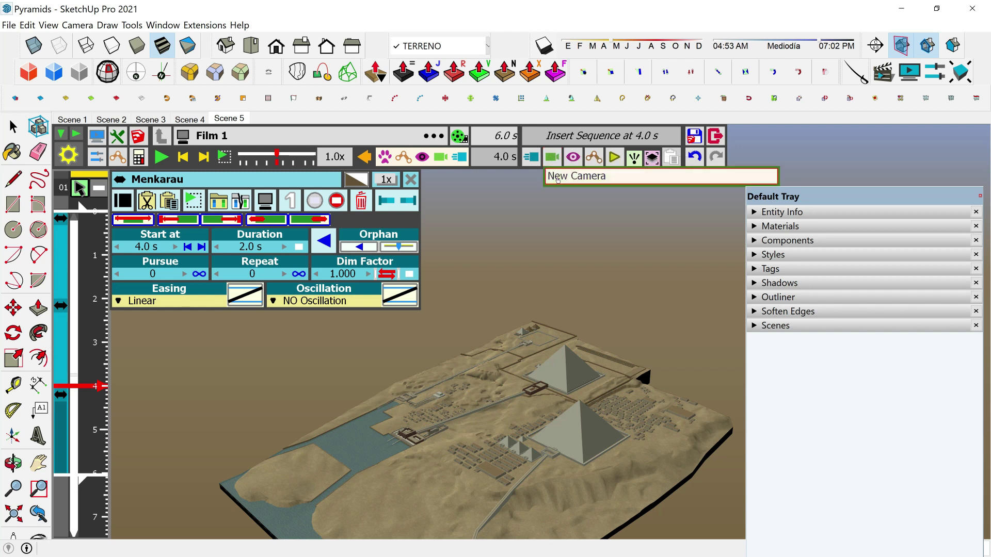
click(557, 178)
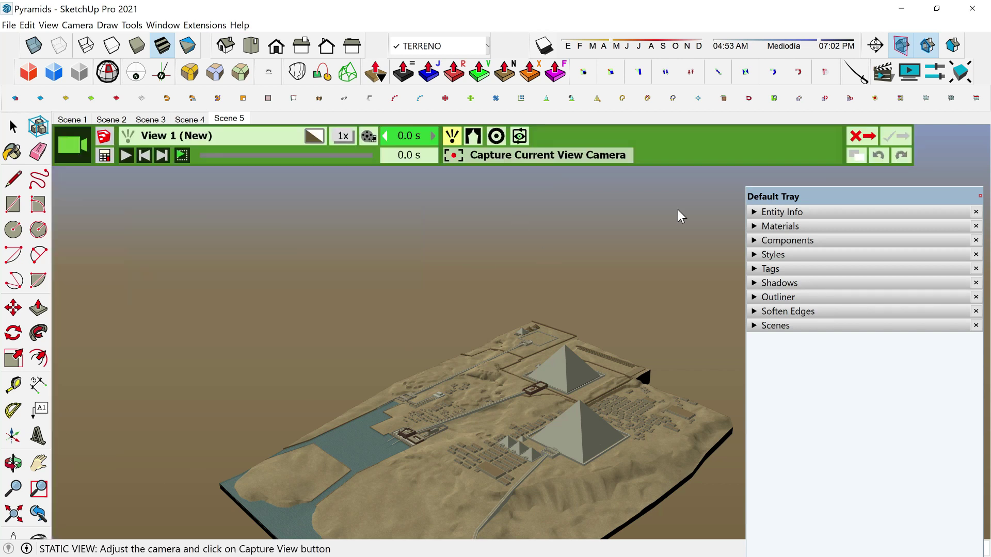
click(508, 155)
middle_drag(513, 310, 433, 439)
click(38, 533)
middle_drag(499, 423, 434, 431)
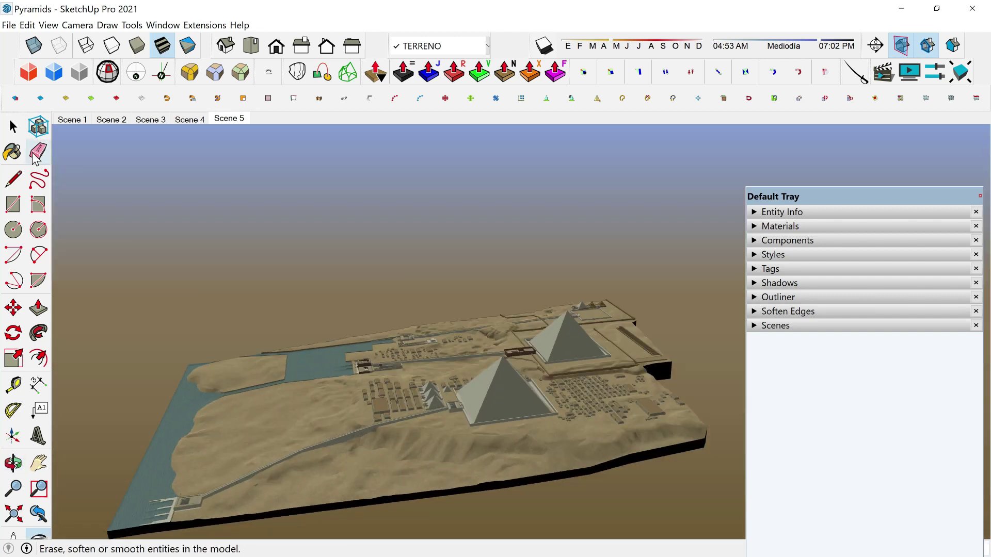
Capture the low side view as camera View 1 and save it into Film 1
click(14, 127)
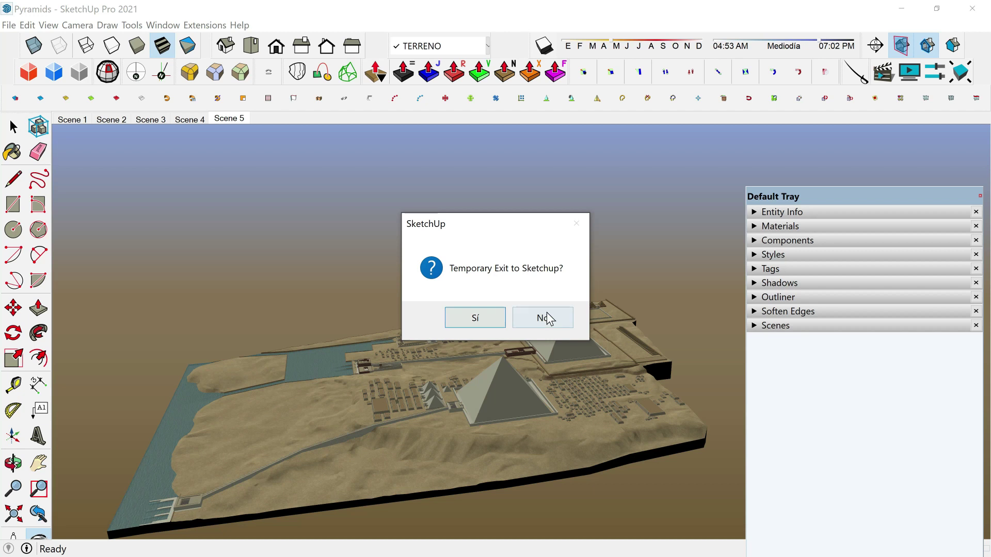
click(537, 312)
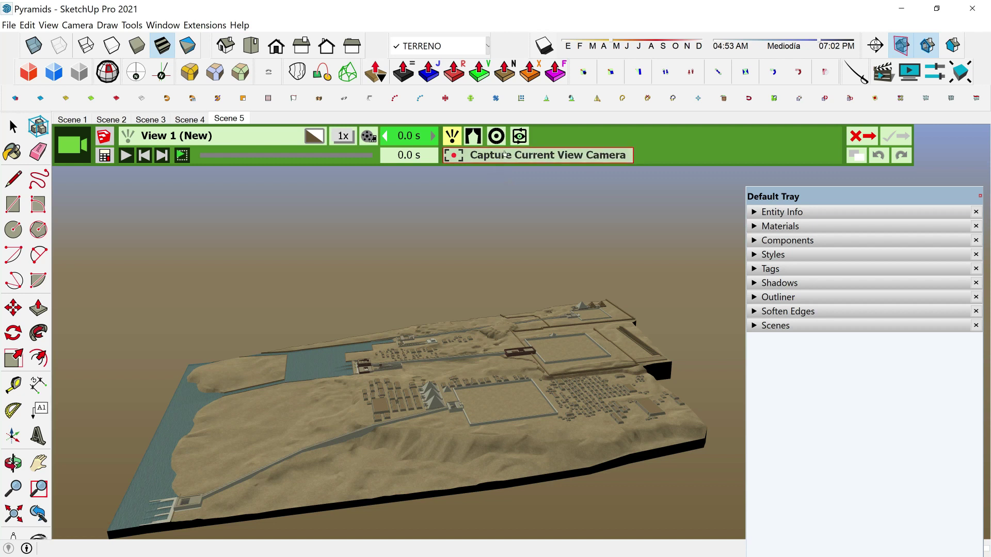
click(504, 154)
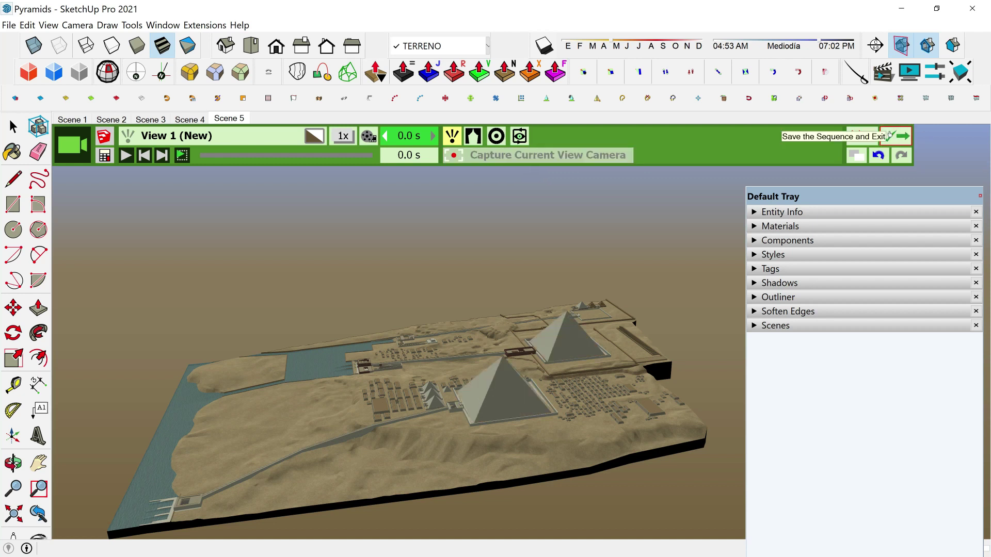
click(893, 137)
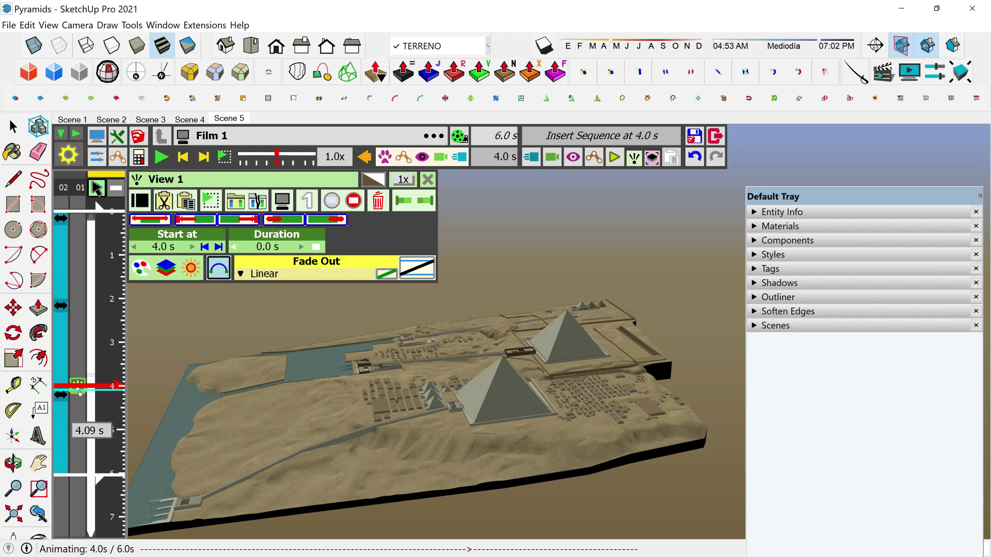
Move the View 1 camera to start at 0.0 s and play the film through 6.0 s
drag(80, 394, 81, 212)
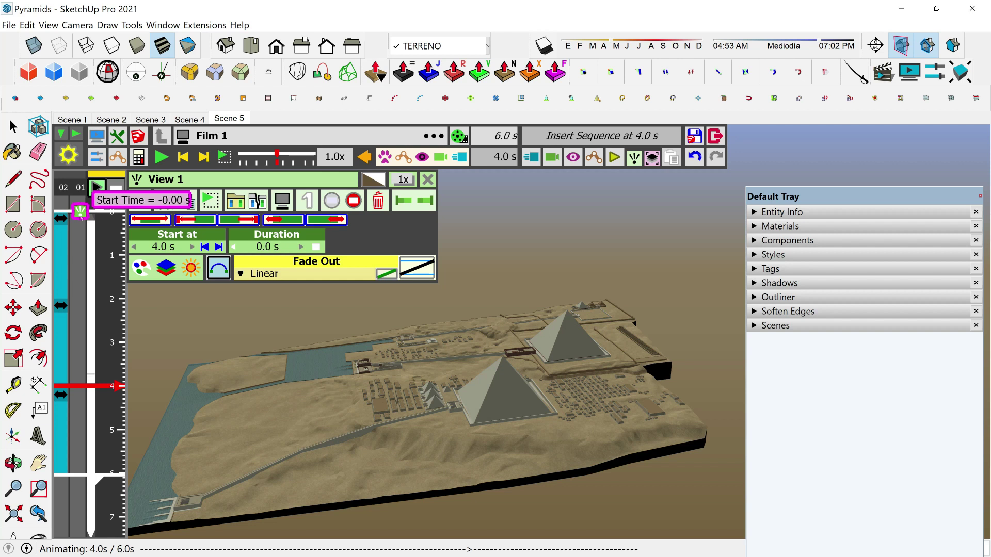
drag(80, 211, 79, 213)
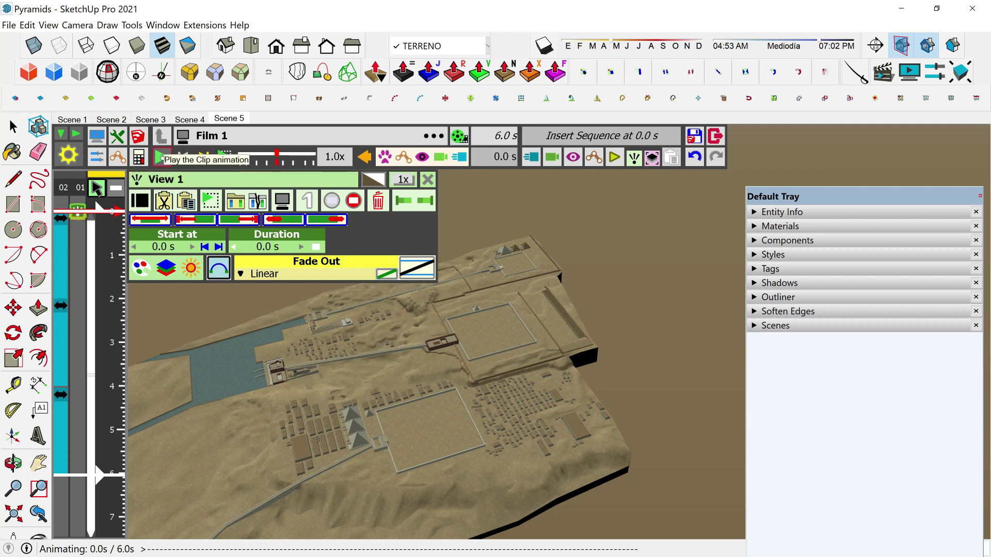
click(162, 156)
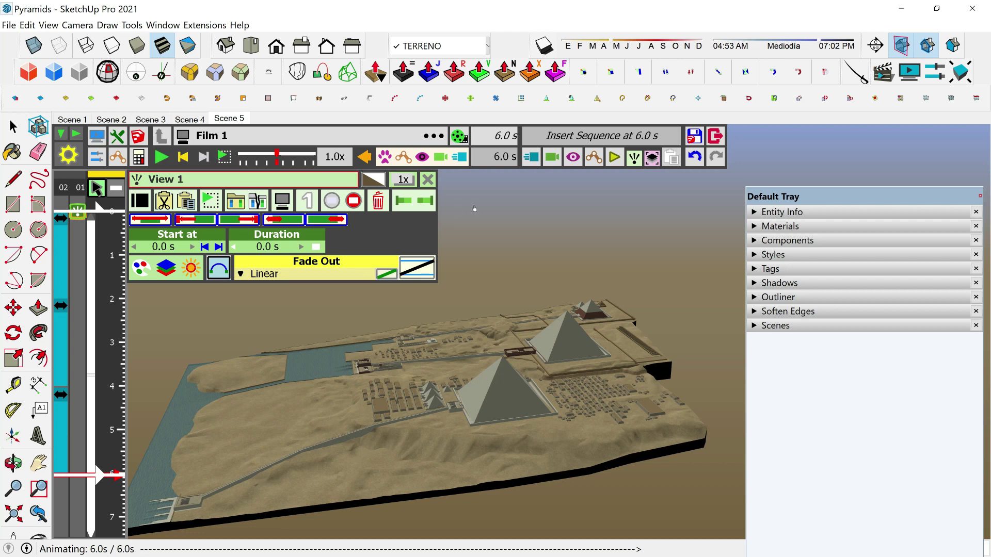
Create camera View 2 from a newly orbited angle over the pyramids and play the film
click(553, 163)
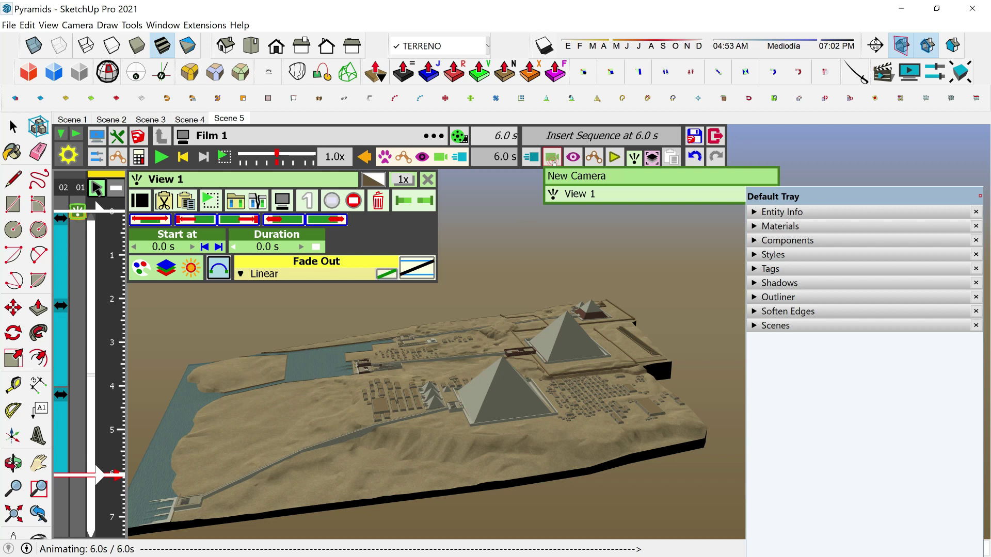
click(596, 182)
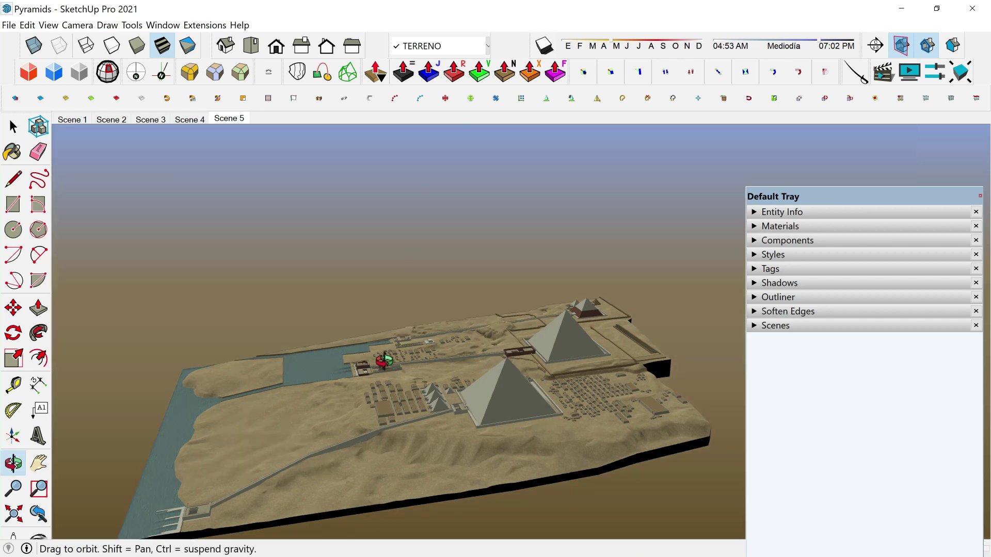
drag(454, 371, 640, 248)
click(527, 157)
click(898, 135)
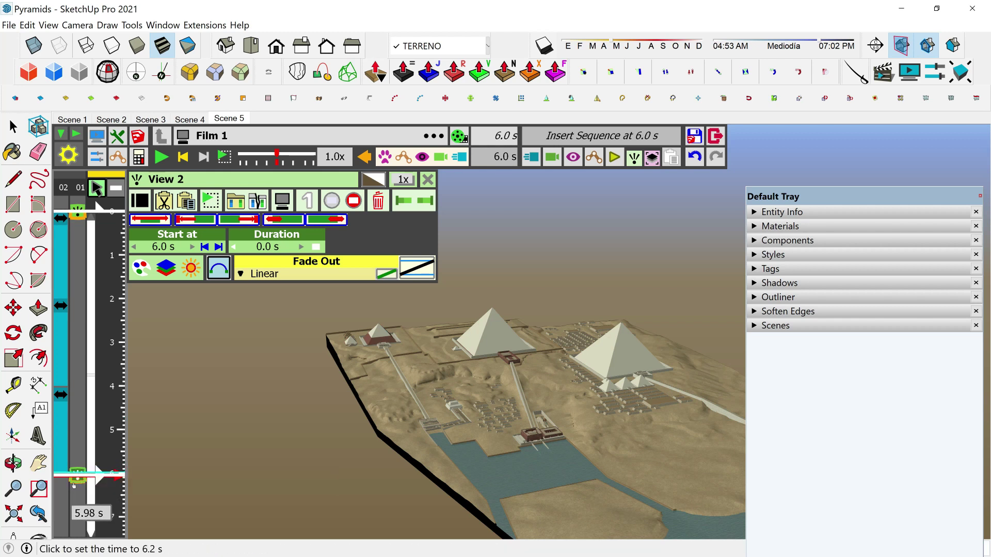
click(160, 157)
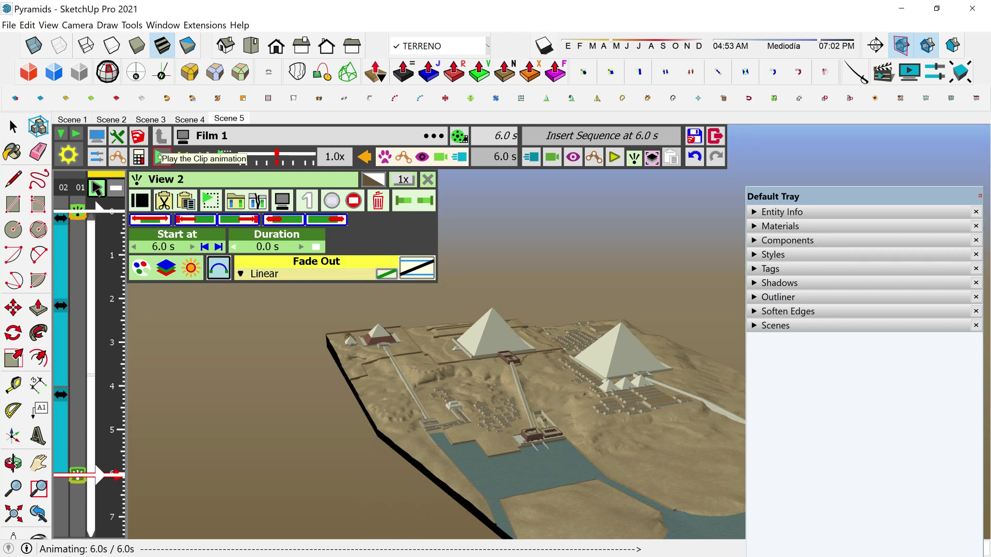
click(160, 156)
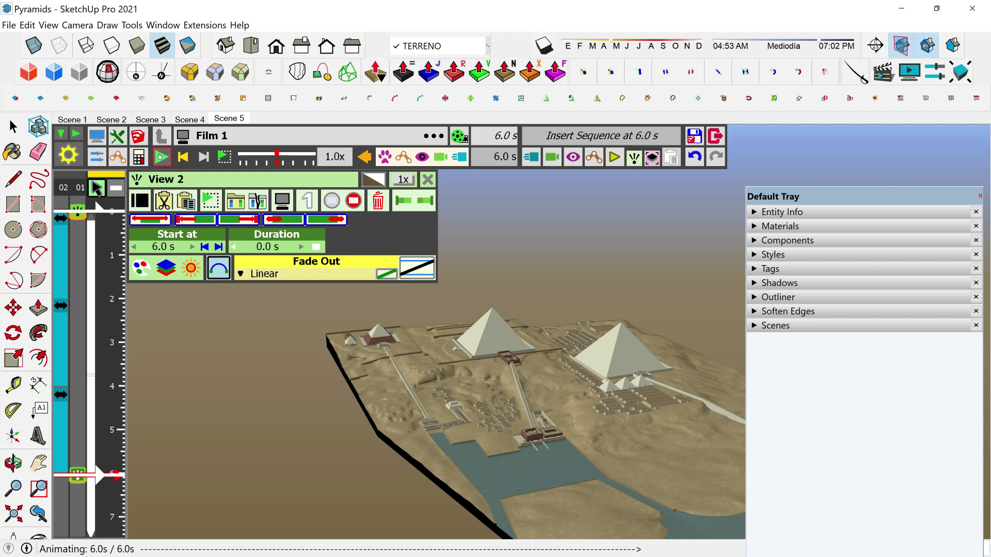
Set the Kufu, Kefren and Menkarau fall durations to 4 seconds each
click(62, 257)
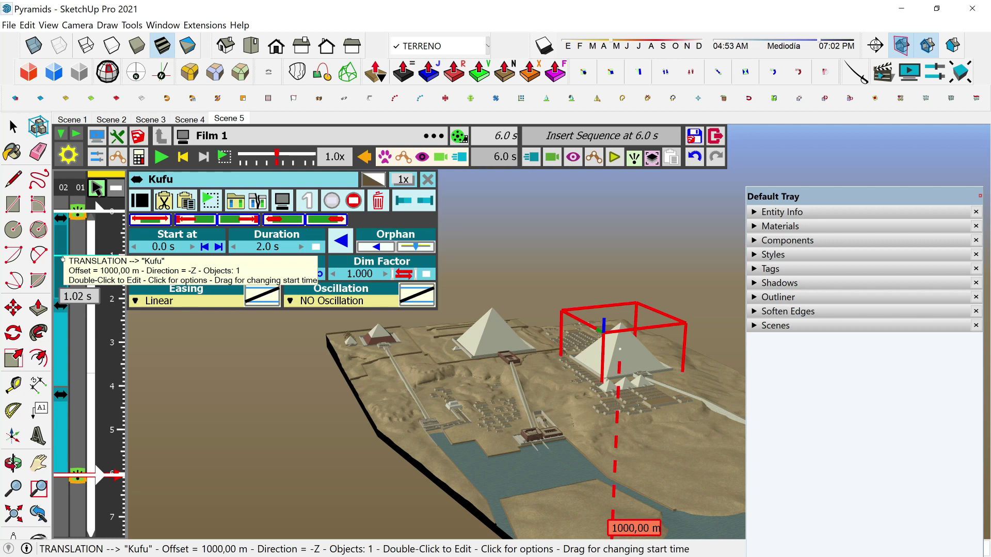
click(302, 247)
click(302, 248)
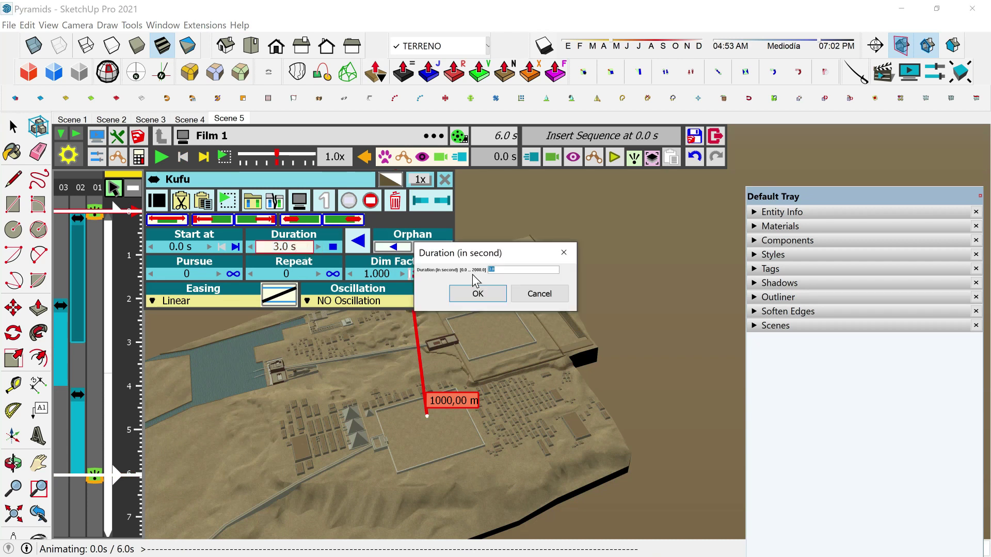
key(Return)
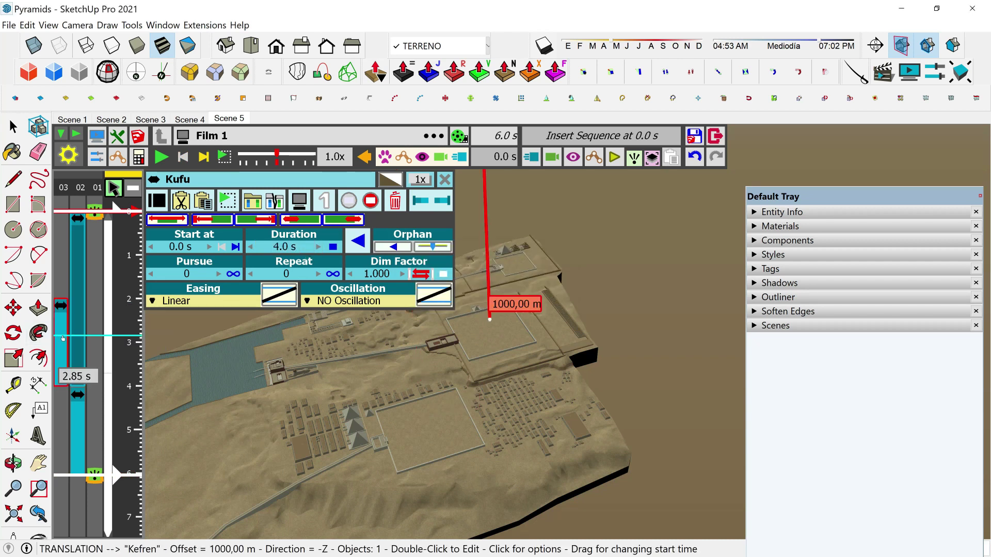
click(284, 247)
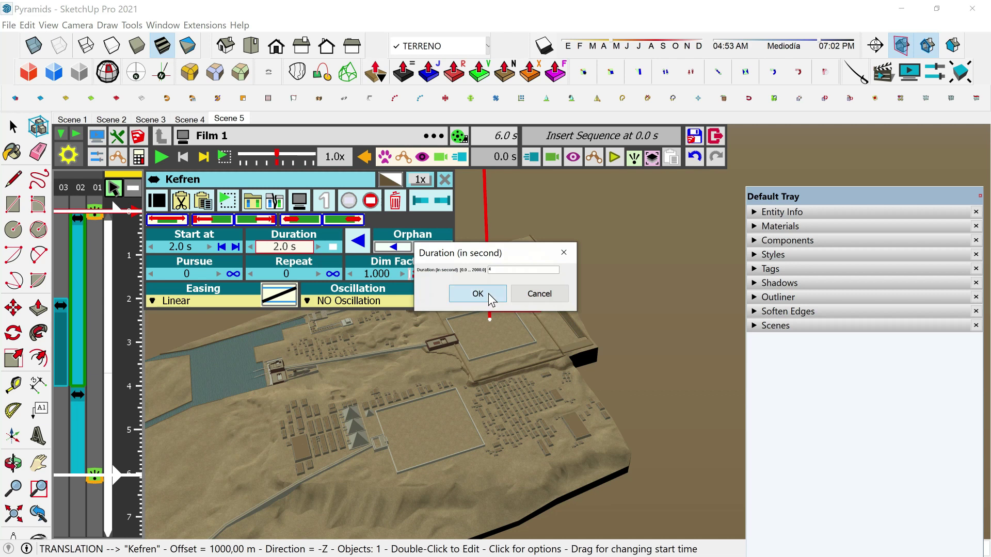
click(484, 298)
click(78, 424)
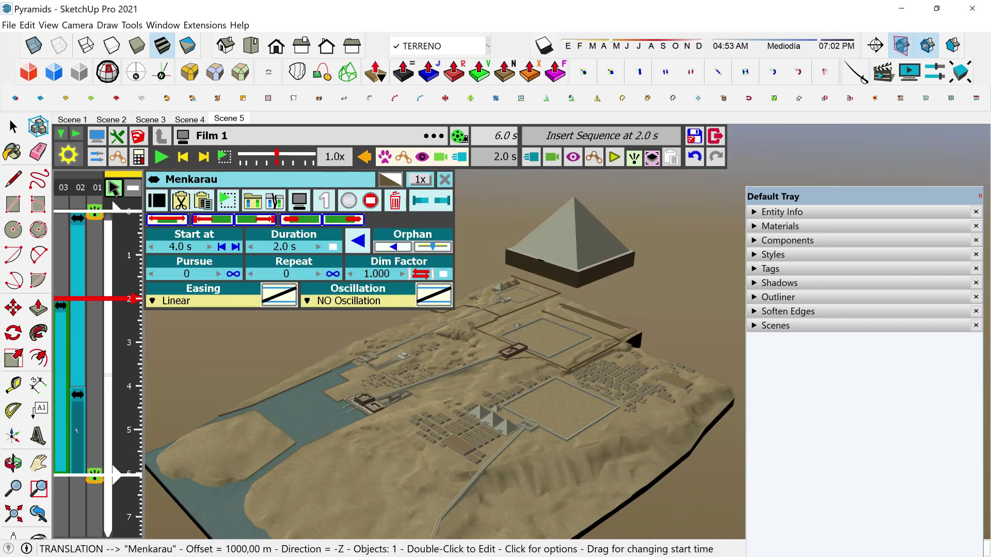
click(283, 247)
click(477, 294)
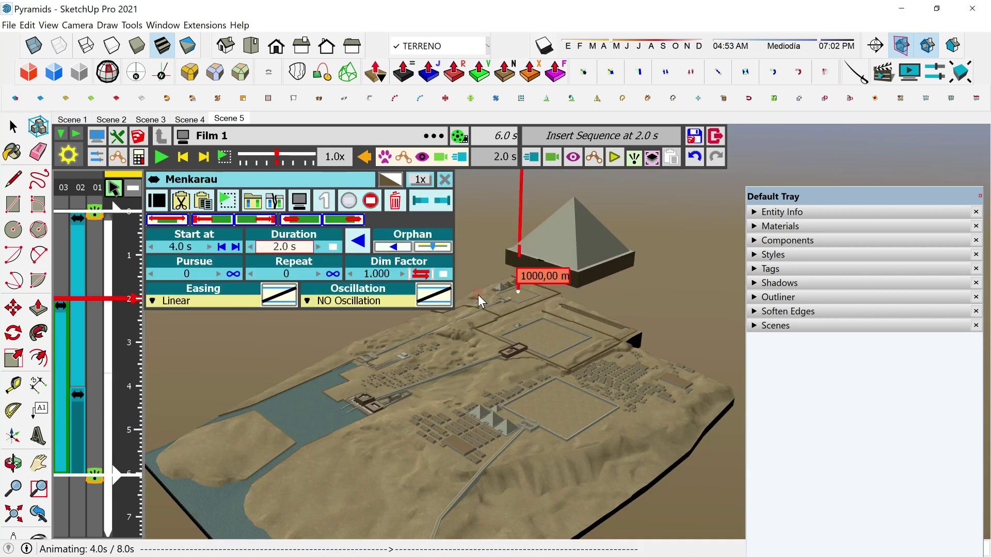
Drag a pyramid's fall sequence later, delaying its start to about 6.8 s
click(77, 274)
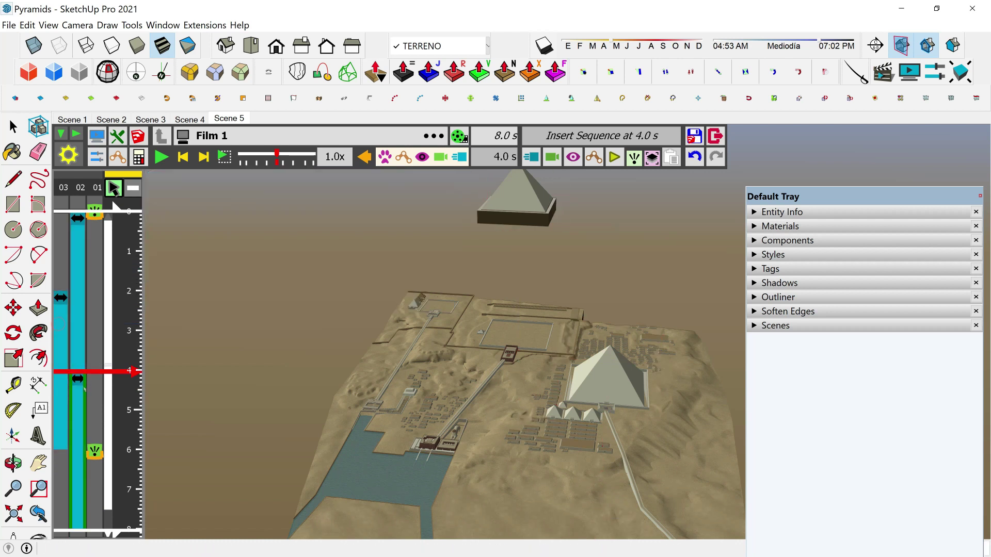
drag(83, 390, 79, 406)
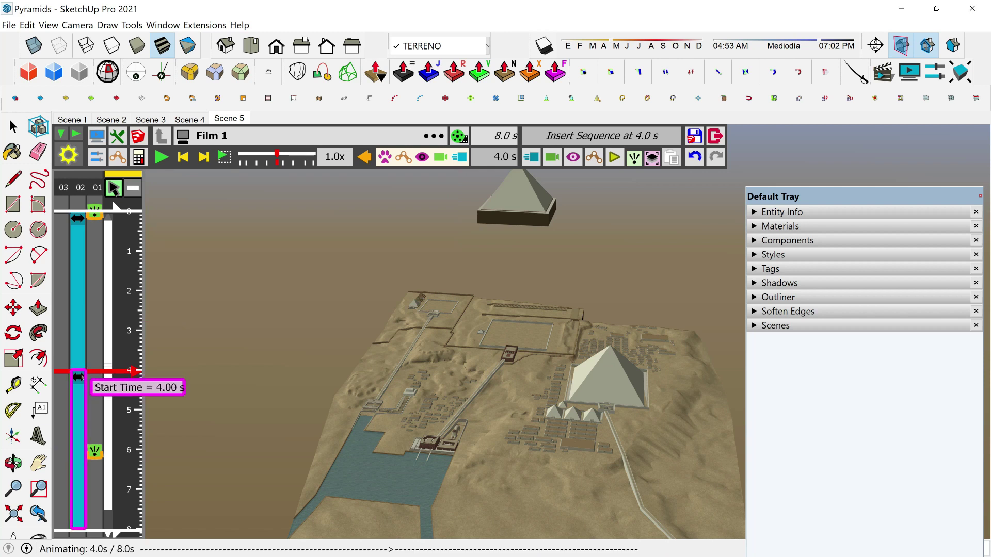
drag(79, 377, 79, 485)
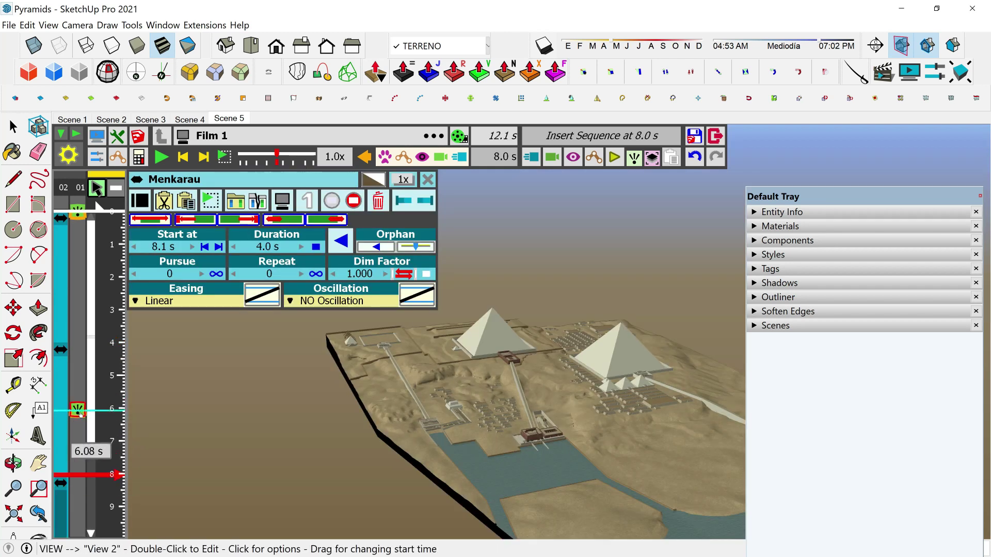
Move View 2 to start at 12.0 s and play the full 12.1 s film
scroll(88, 413, down, 3)
drag(78, 309, 78, 505)
click(162, 157)
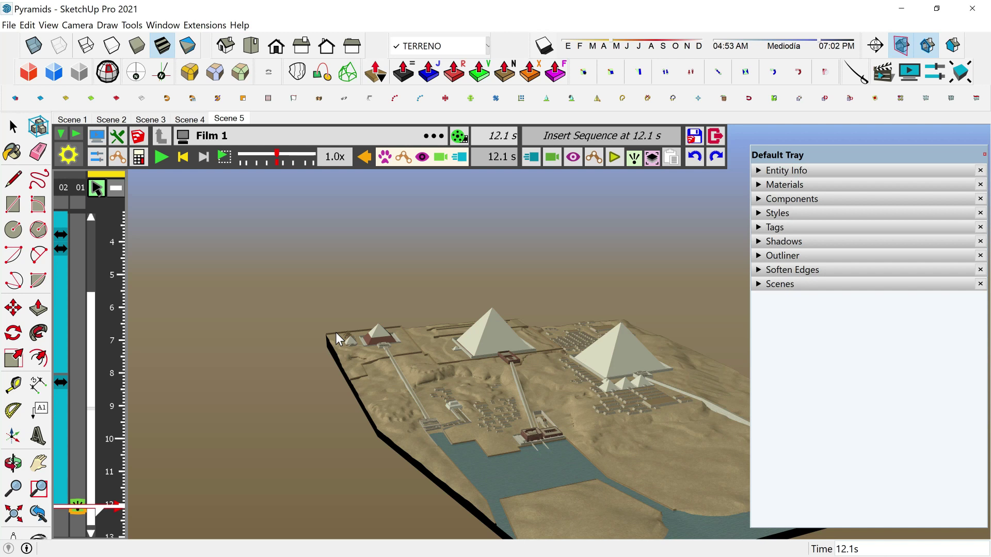
Open the Generate Video settings and rename the movie to 'Pyramid video'
click(459, 136)
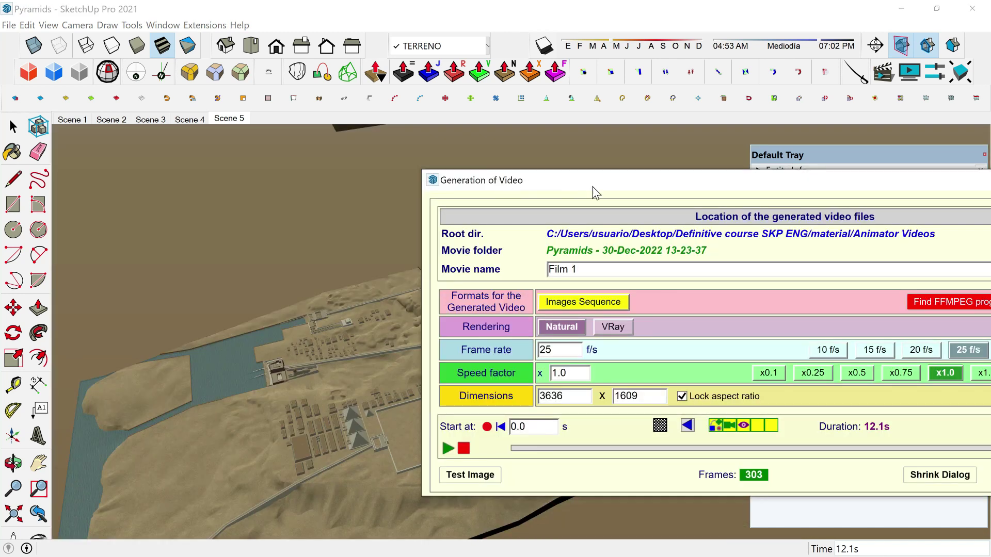
triple_click(279, 231)
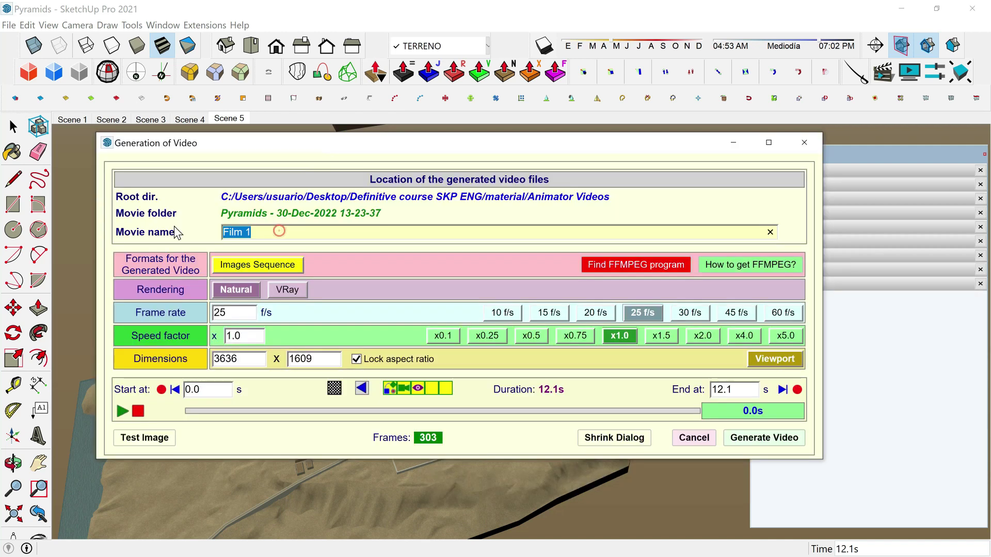
text(Pyra)
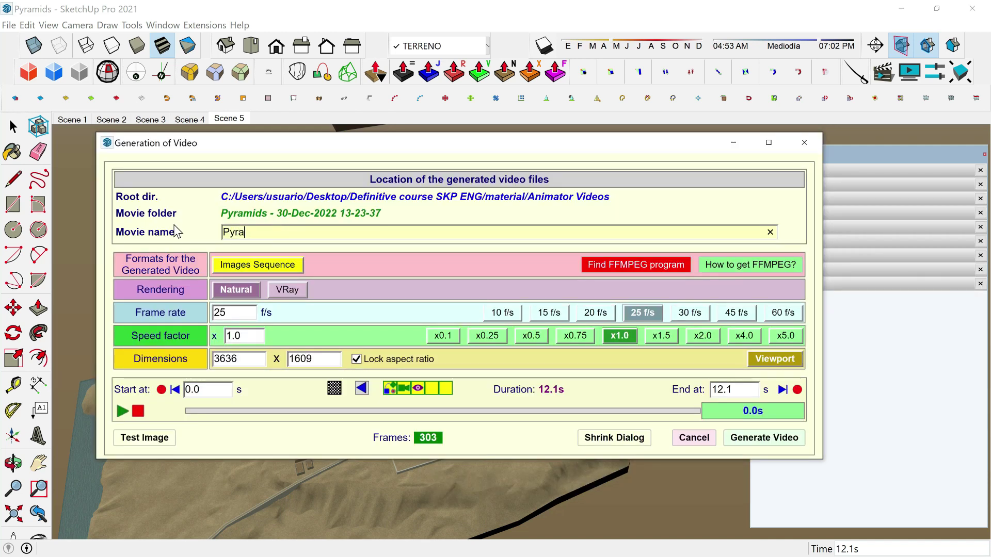
text(midyramid video)
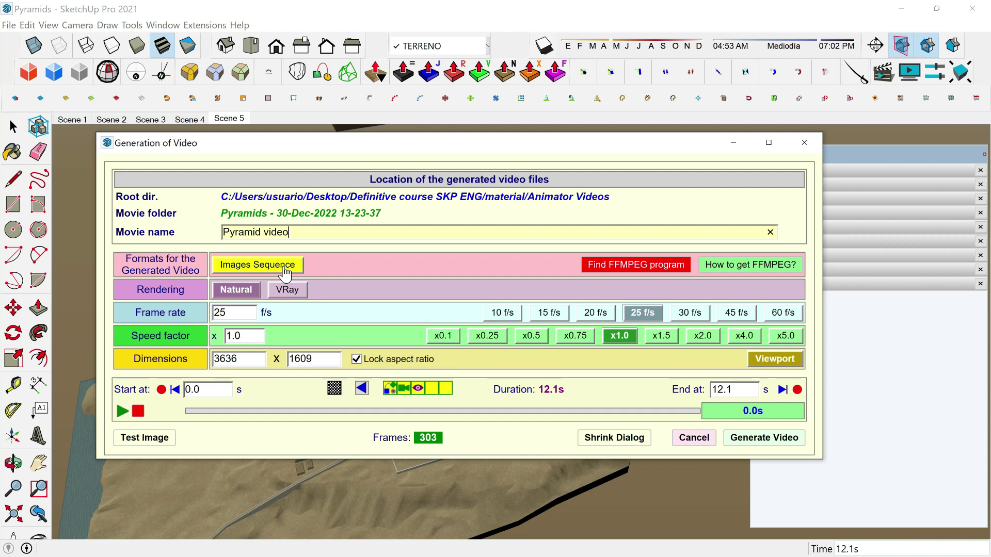
Enable FFMPEG MP4 output, set width 1920 (height 850), and generate the video
click(646, 272)
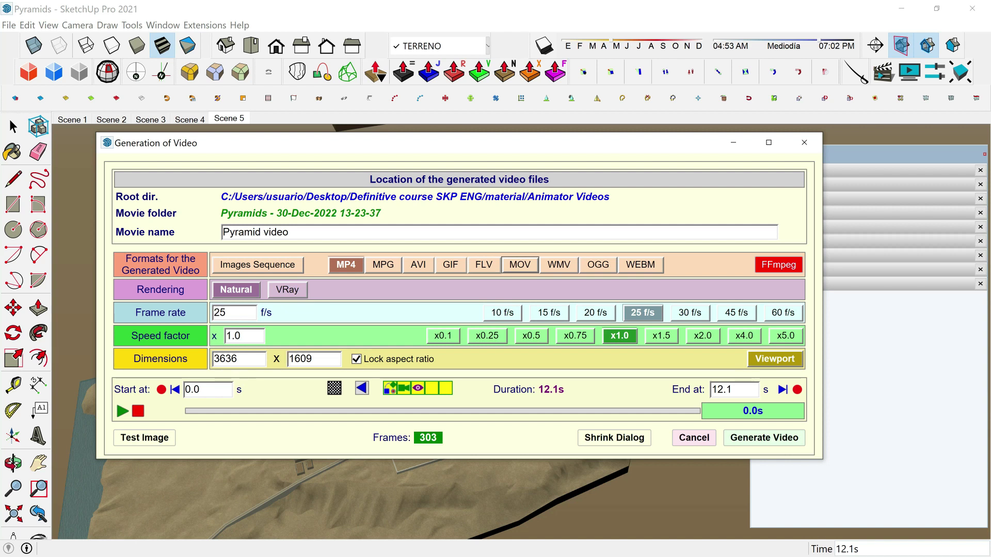
double_click(242, 359)
text(1920)
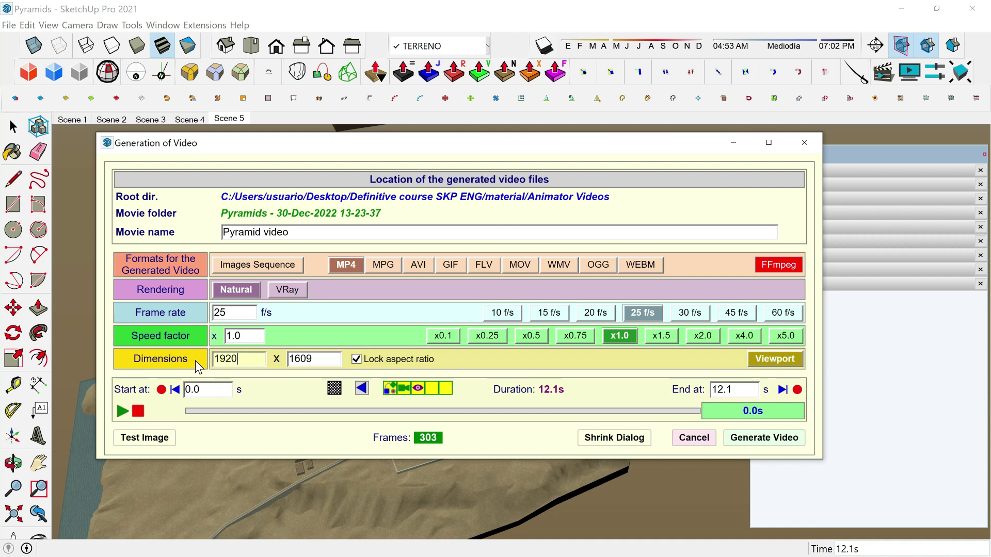
key(Tab)
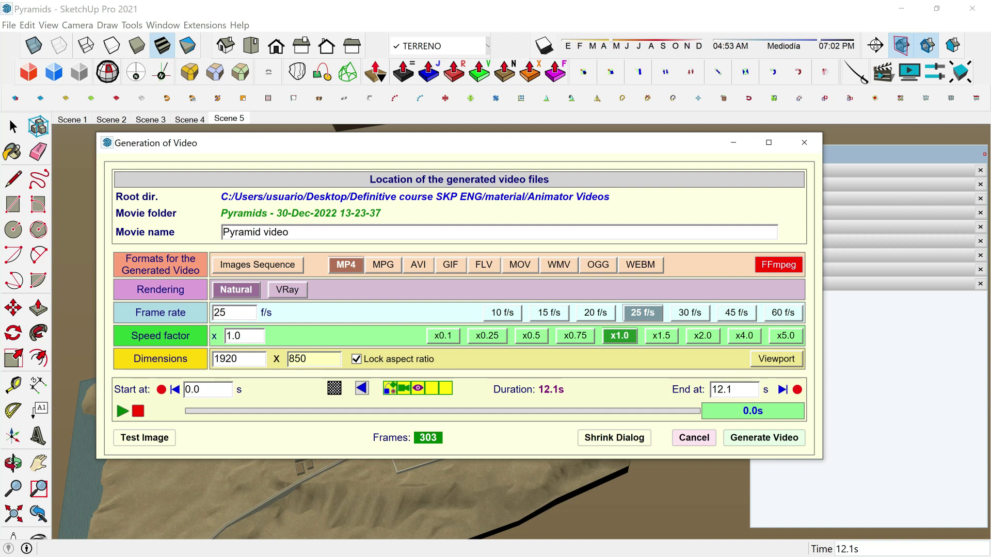
click(762, 441)
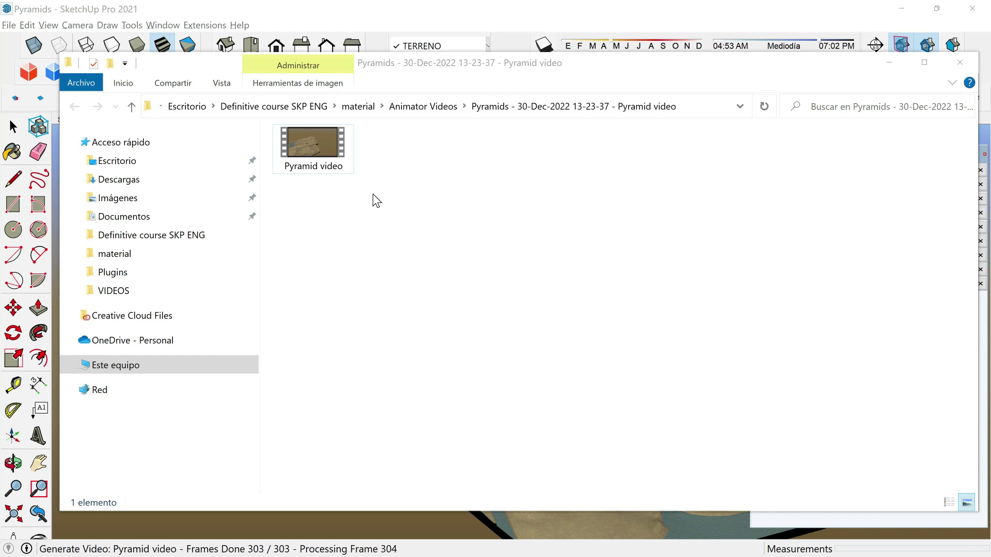
Open the generated Pyramid video file from its output folder
click(325, 138)
click(325, 138)
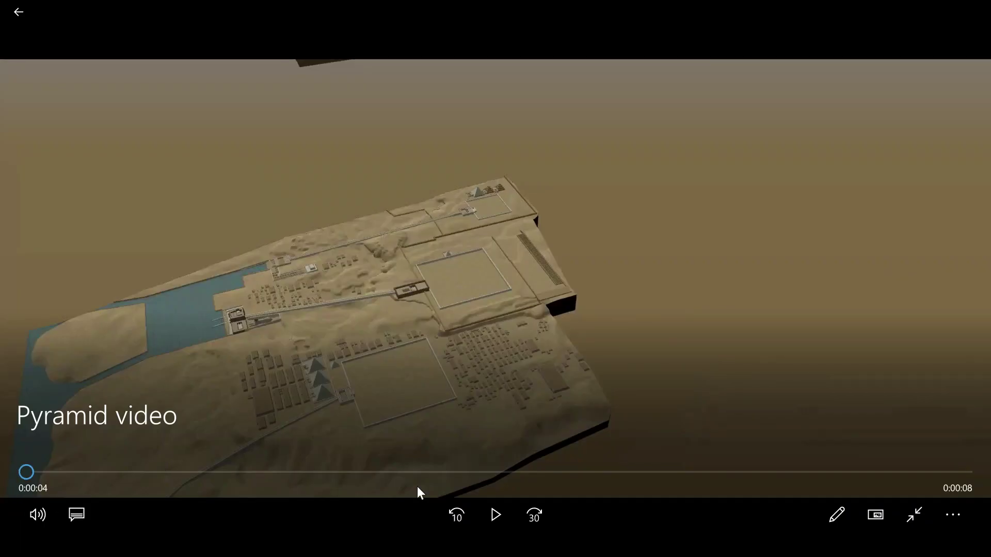
Play the Pyramid video in Movies & TV from the beginning to its end
click(494, 515)
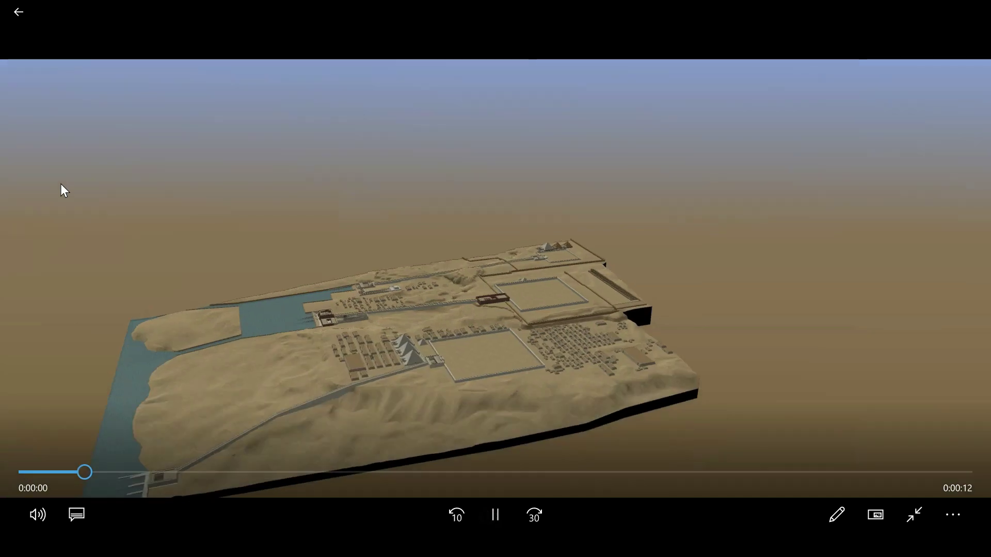